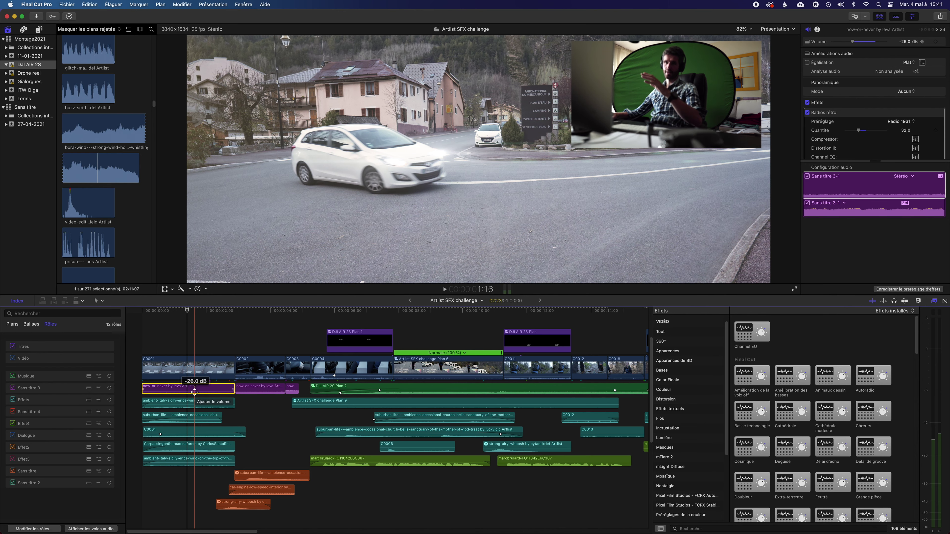
Step: Select the three now-or-never music clips beneath the opening shots to examine their audio settings, and cue playback near the start
{"action": "left_click", "coordinate": [203, 368]}
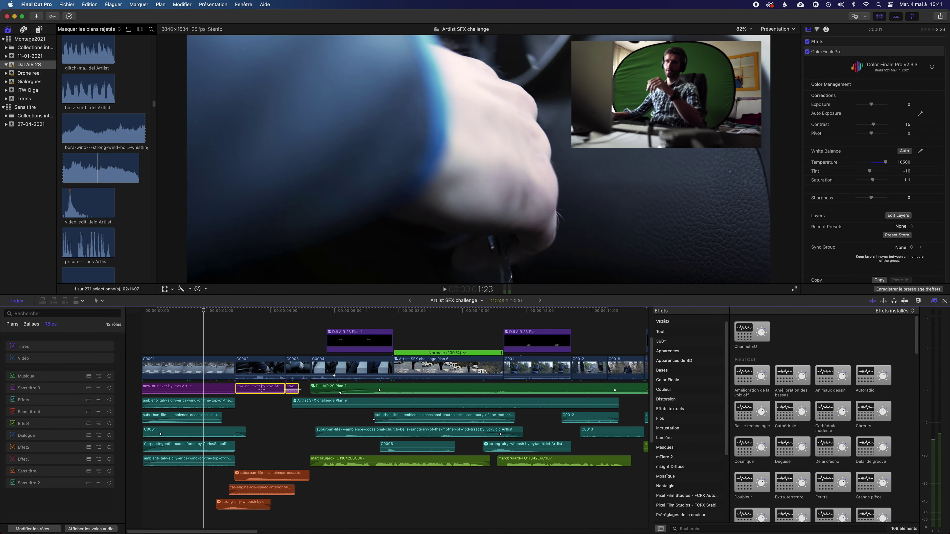
{"action": "left_click", "coordinate": [224, 393]}
{"action": "left_click_drag", "start_coordinate": [263, 391], "coordinate": [264, 390]}
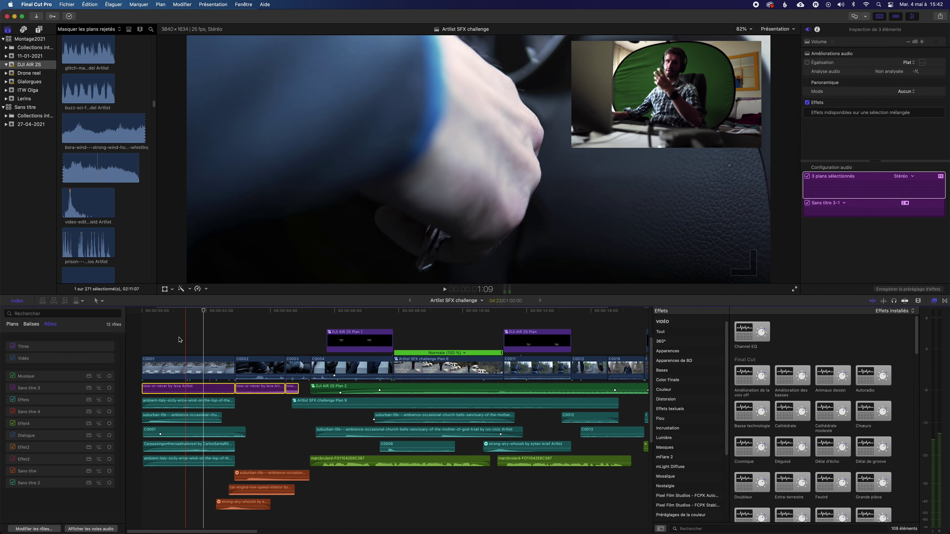
{"action": "left_click", "coordinate": [158, 312]}
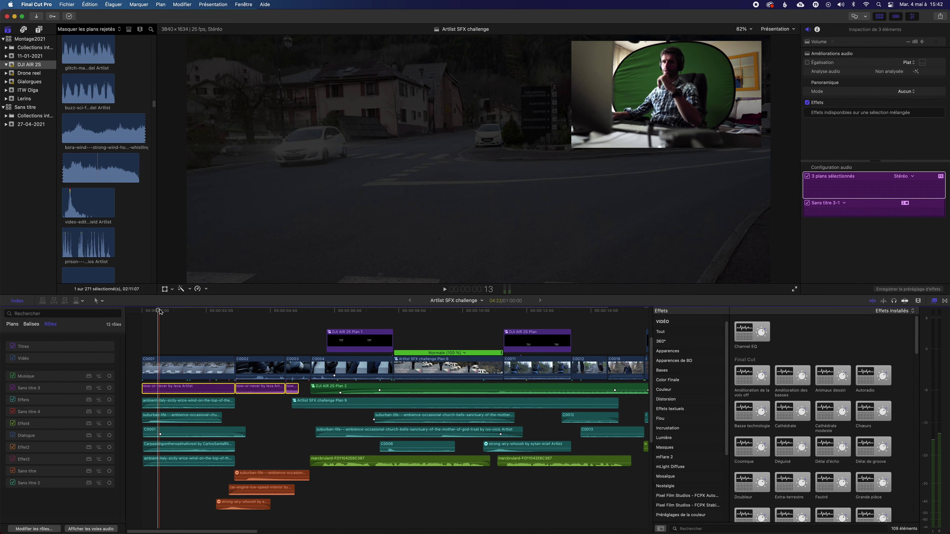
Step: Inspect the suburban-life ambience clips beneath the first two shots, including the AULowpass effect on the interior one
{"action": "left_click", "coordinate": [179, 367]}
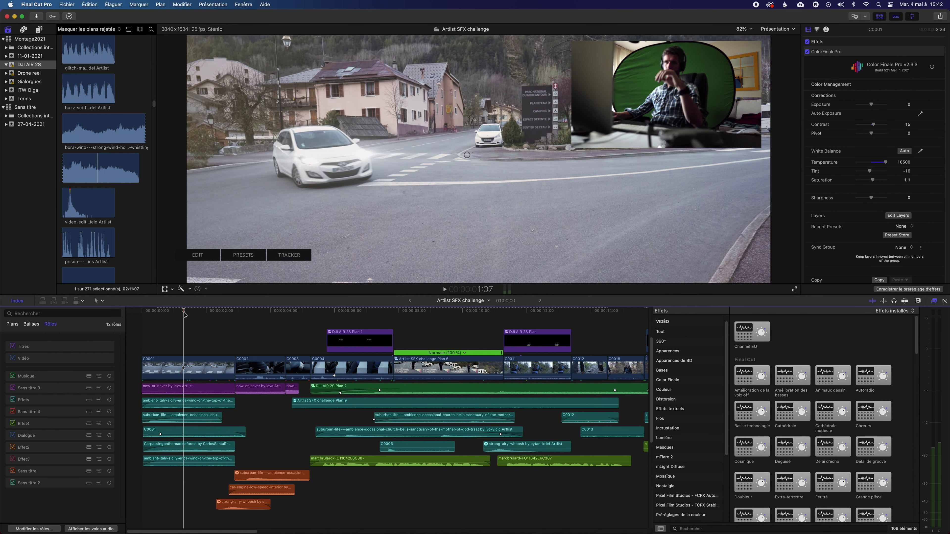
{"action": "left_click", "coordinate": [177, 417]}
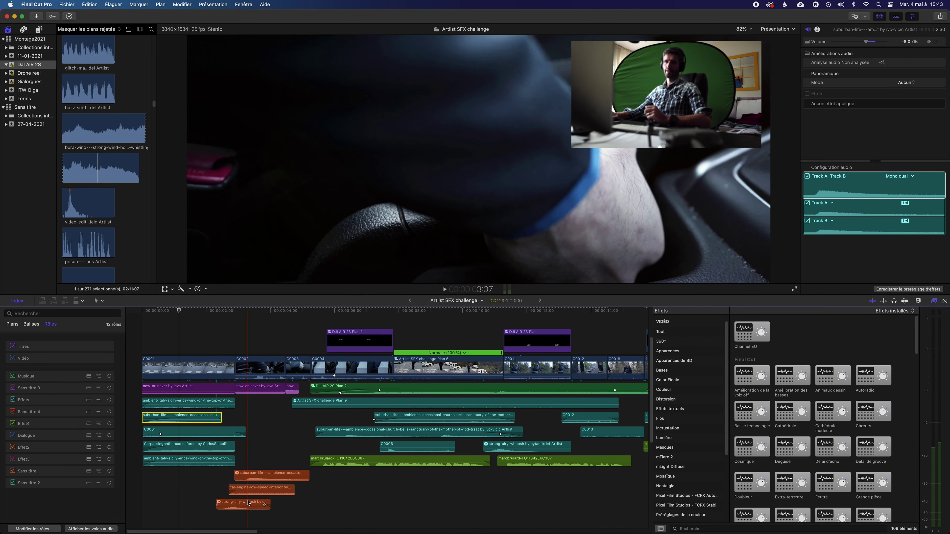
{"action": "left_click", "coordinate": [250, 476]}
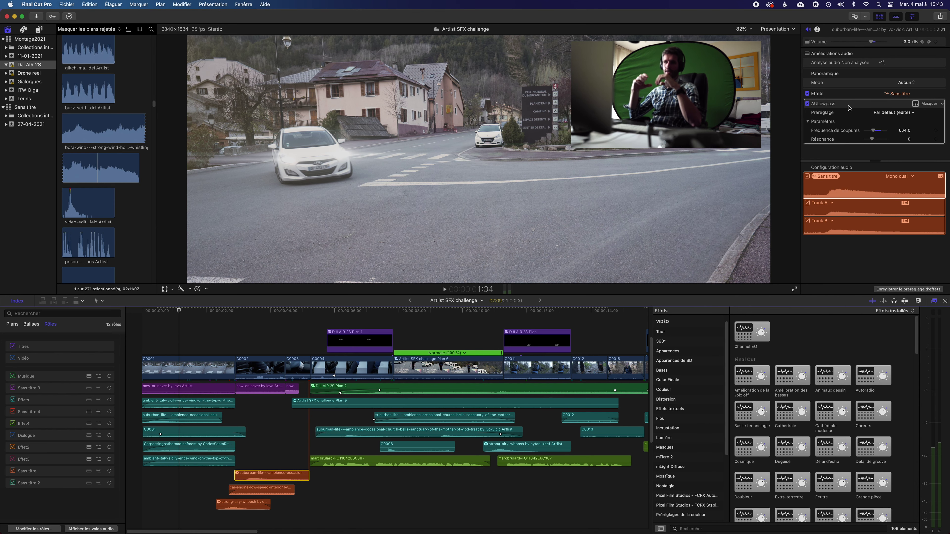
{"action": "left_click", "coordinate": [230, 369]}
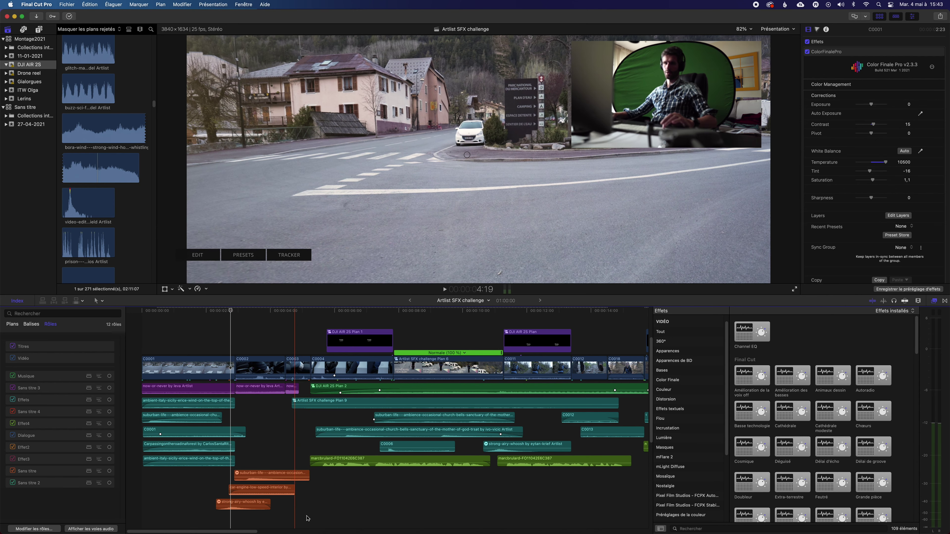
Step: Solo the three suburban-life church bell clips, listen to them across the opening shots, and turn solo off
{"action": "left_click_drag", "start_coordinate": [336, 517], "coordinate": [181, 388]}
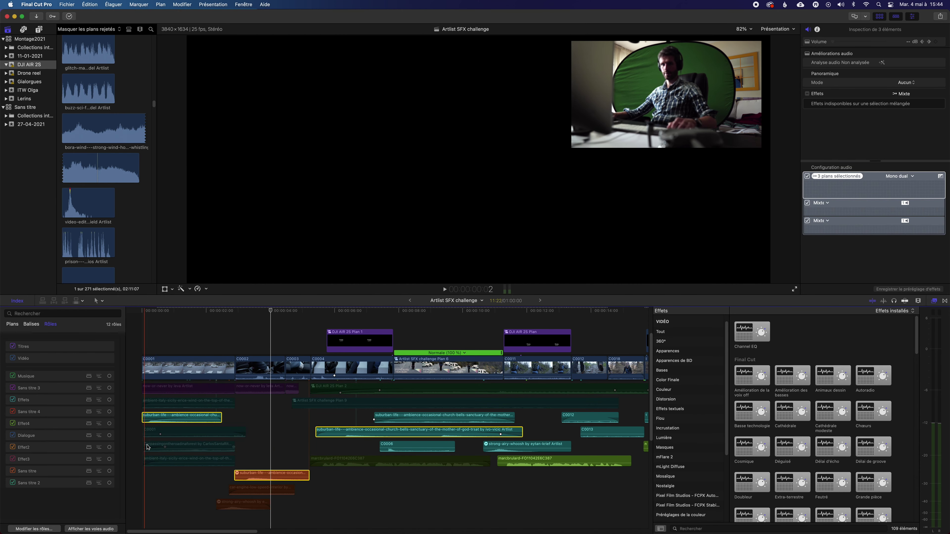
{"action": "key", "text": "space"}
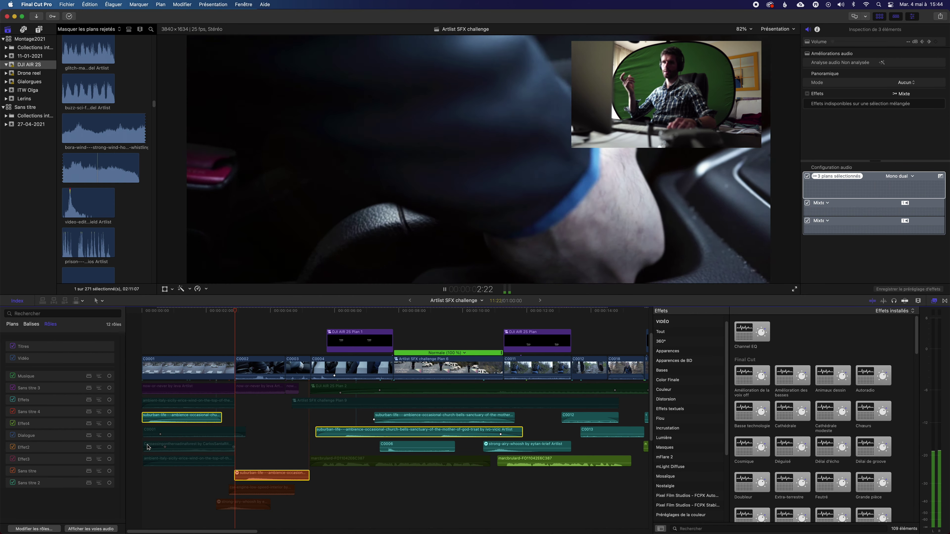
{"action": "key", "text": "space"}
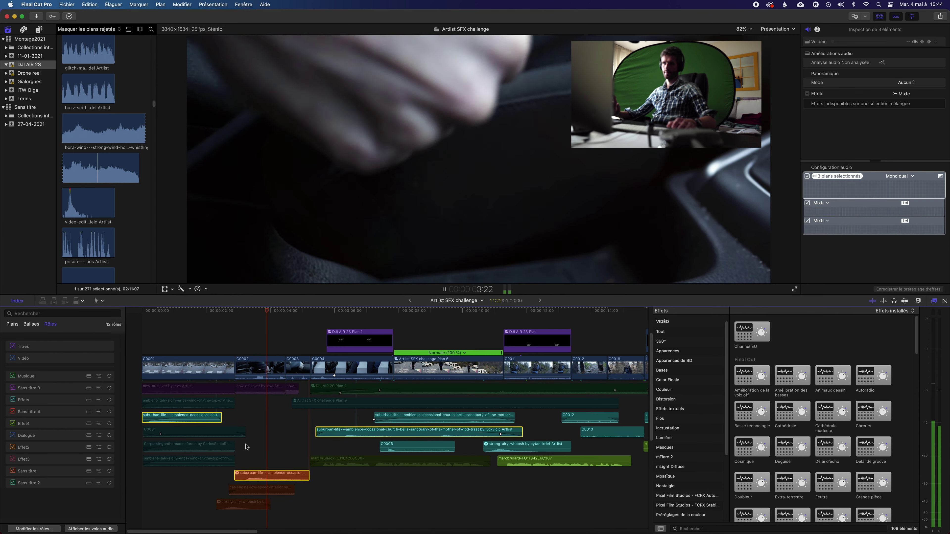
{"action": "key", "text": "s"}
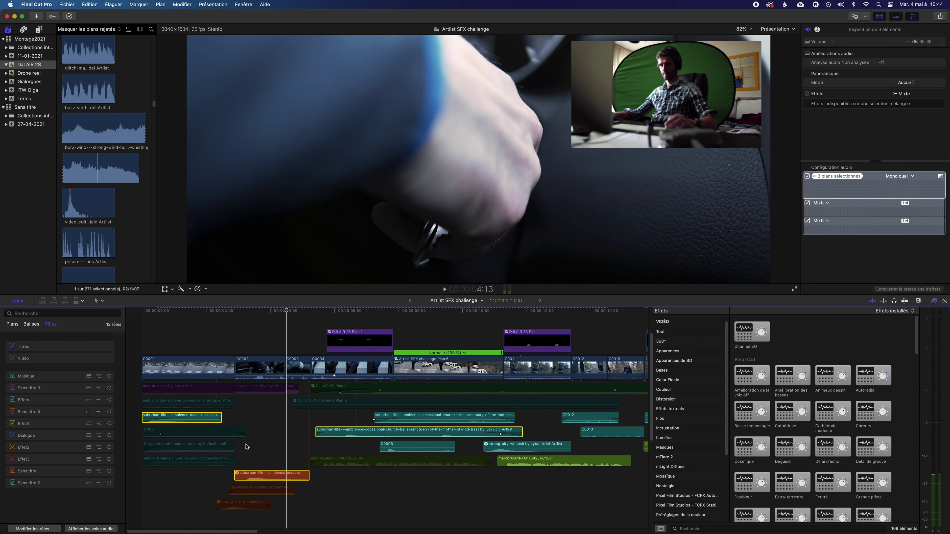
{"action": "left_click", "coordinate": [193, 312]}
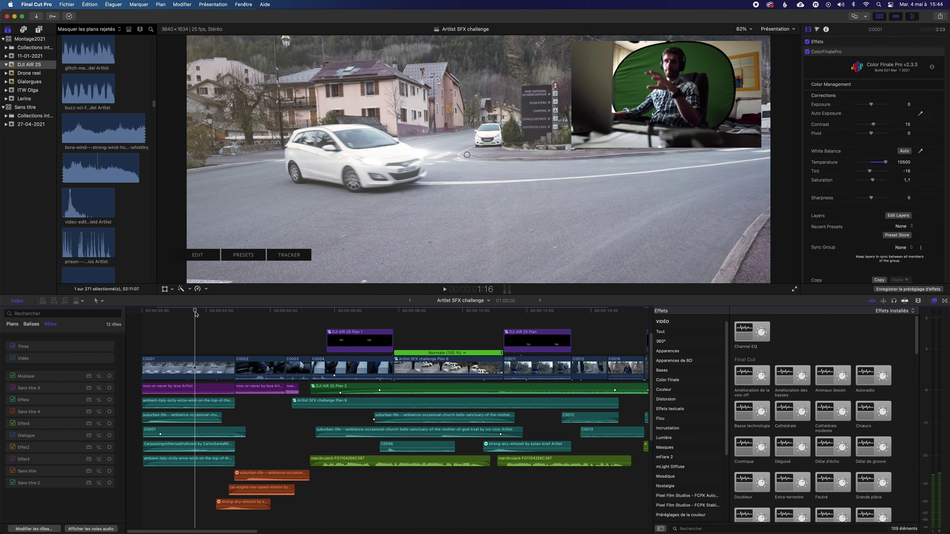
Step: Examine the audio settings of the ambient-italy-sicily wind clip beneath the first car shot
{"action": "left_click", "coordinate": [195, 312]}
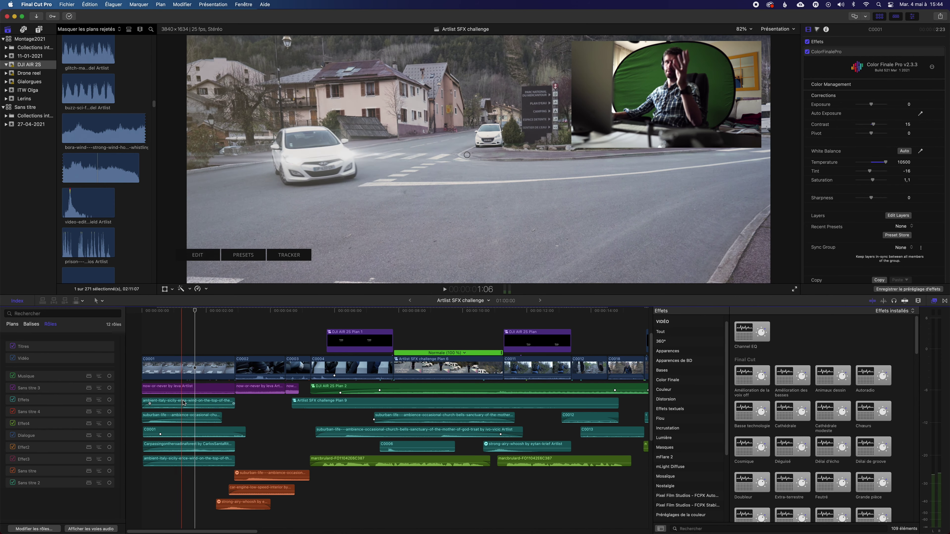
{"action": "left_click", "coordinate": [182, 403]}
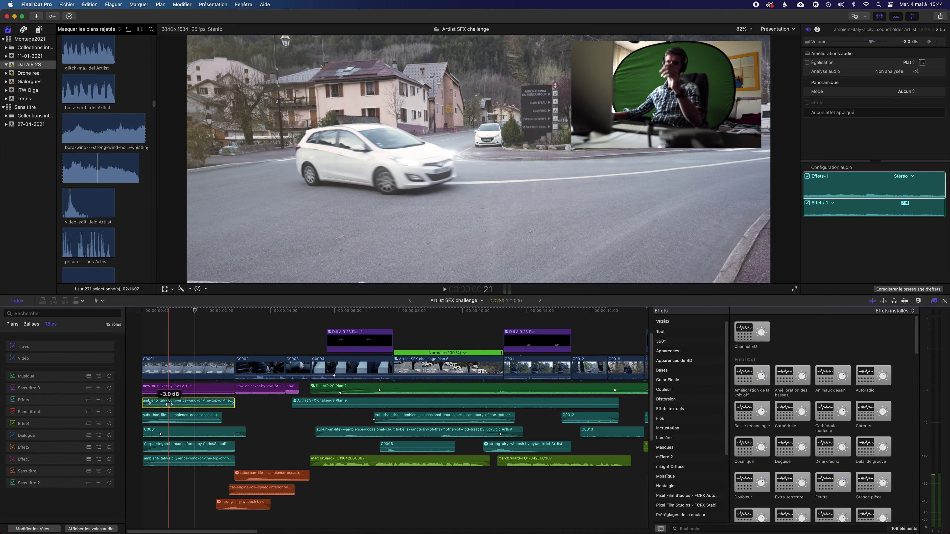
{"action": "left_click", "coordinate": [173, 405]}
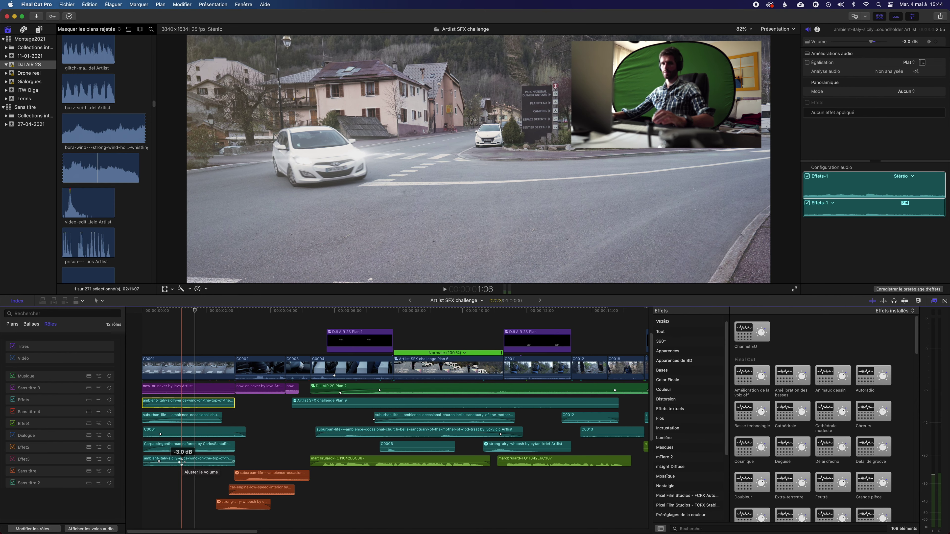
{"action": "left_click", "coordinate": [283, 452]}
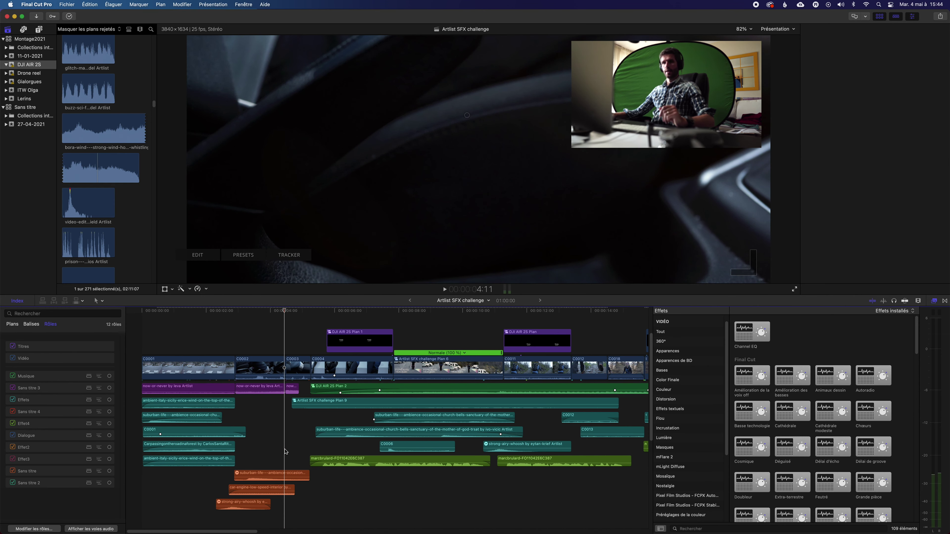
Step: Examine the church bell ambience clip beneath shot C0004 and play the sequence from the car door into the walking shot
{"action": "left_click", "coordinate": [323, 311]}
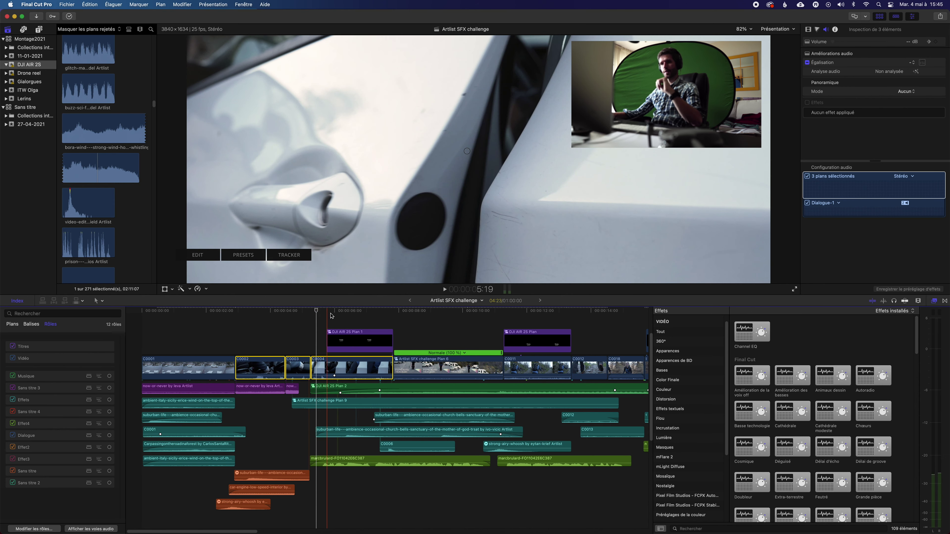
{"action": "left_click", "coordinate": [347, 434]}
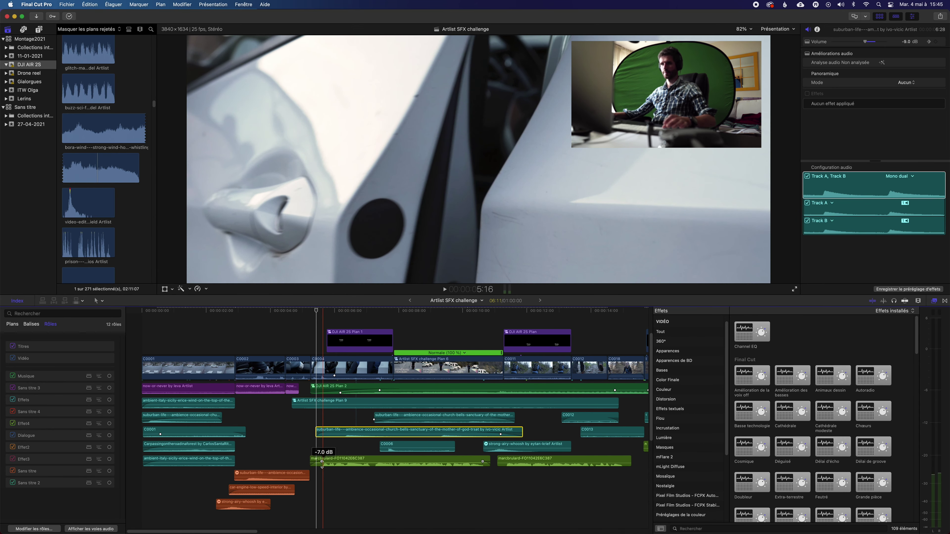
{"action": "key", "text": "space"}
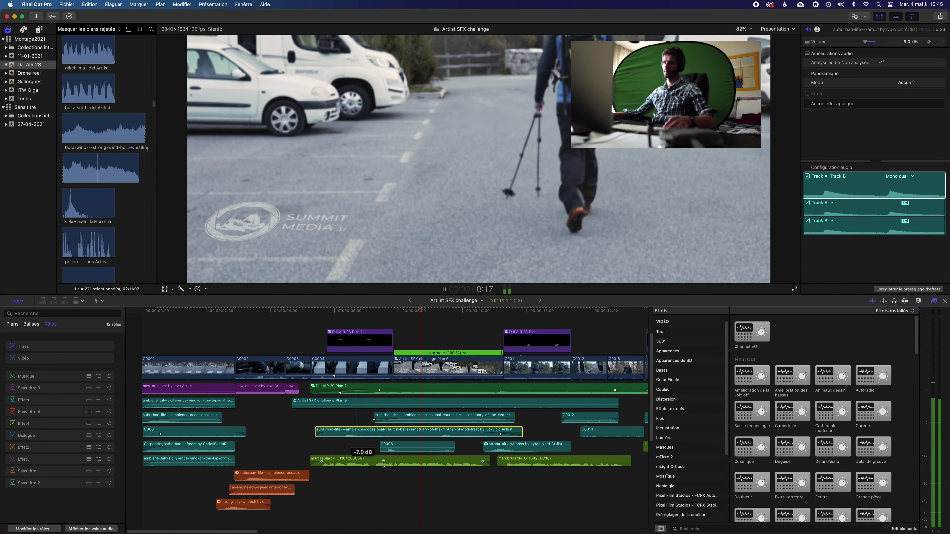
{"action": "key", "text": "space"}
Step: Review the transition after the walking shot, examining the DJI AIR 2S Plan 2 music and the strong-airy-whoosh clip's settings, and play it back
{"action": "left_click", "coordinate": [489, 311]}
{"action": "mouse_move", "coordinate": [489, 311]}
{"action": "left_mouse_down"}
{"action": "mouse_move", "coordinate": [508, 312]}
{"action": "mouse_move", "coordinate": [499, 311]}
{"action": "left_mouse_up"}
{"action": "left_click", "coordinate": [503, 390]}
{"action": "left_click_drag", "start_coordinate": [501, 312], "coordinate": [503, 313]}
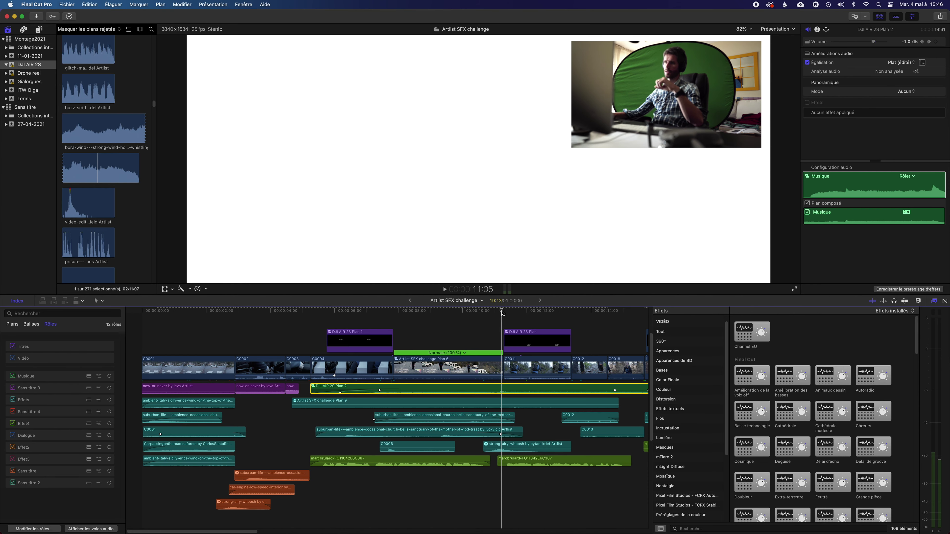
{"action": "left_click", "coordinate": [509, 448]}
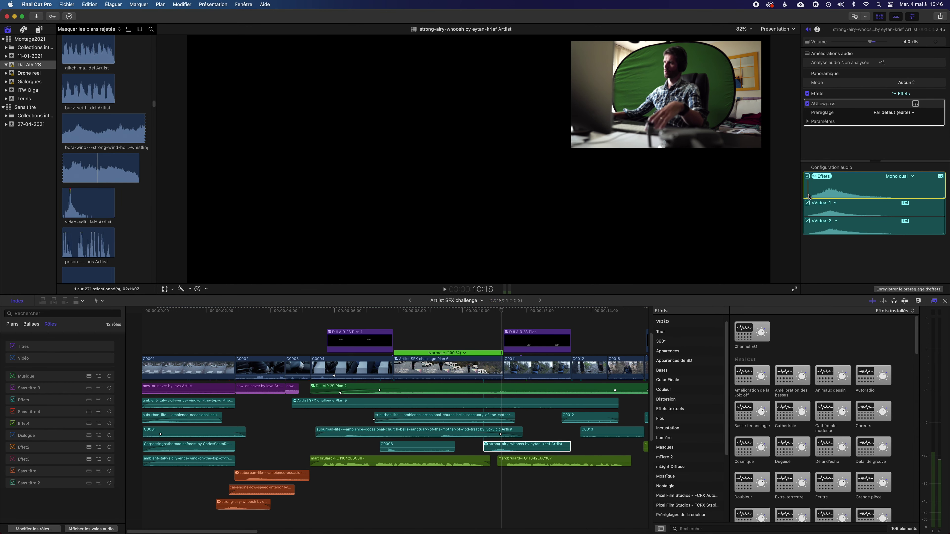
{"action": "left_click_drag", "start_coordinate": [487, 310], "coordinate": [475, 310]}
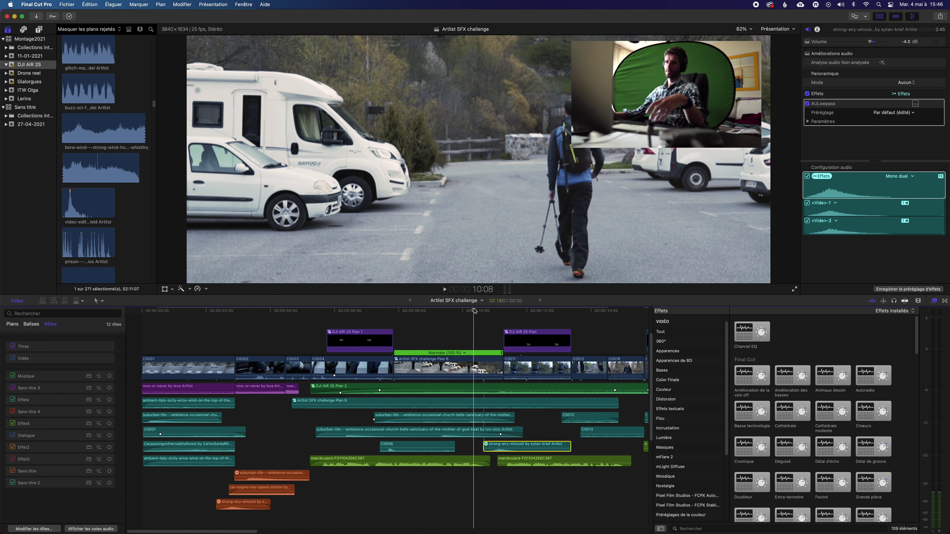
{"action": "key", "text": "space"}
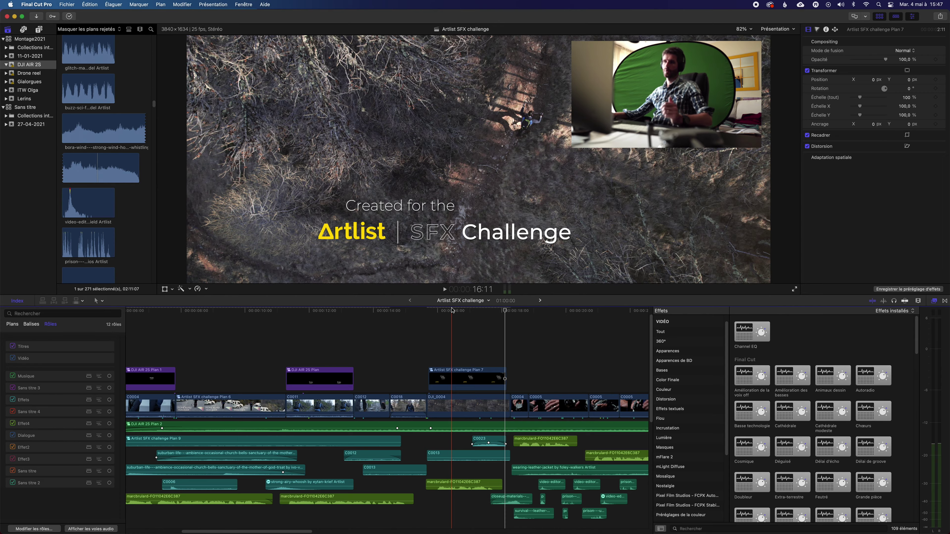
Step: Review the drone passing through the Artlist title shot and view its artwork, dji_air_2s_drone_03.psd, in Photoshop before returning to Final Cut Pro
{"action": "left_click", "coordinate": [485, 311]}
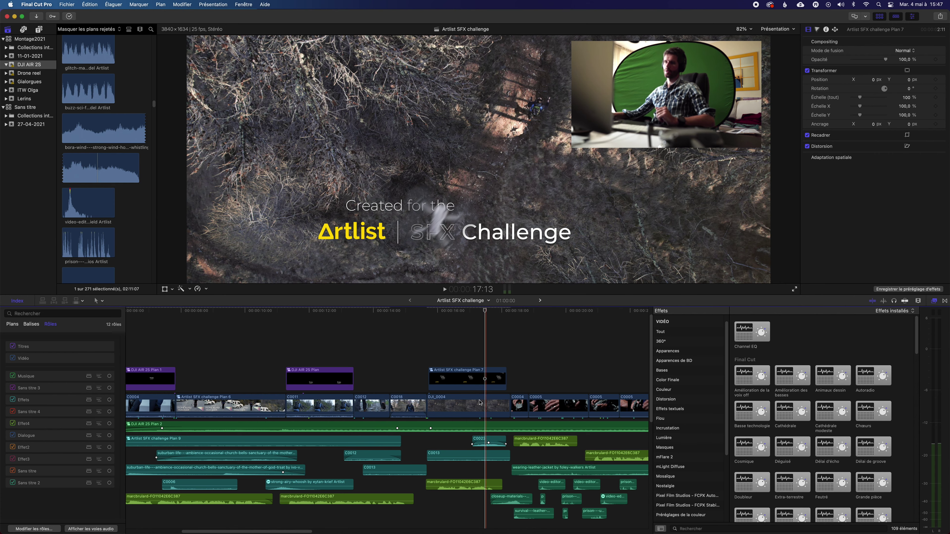
{"action": "left_click_drag", "start_coordinate": [473, 445], "coordinate": [473, 447]}
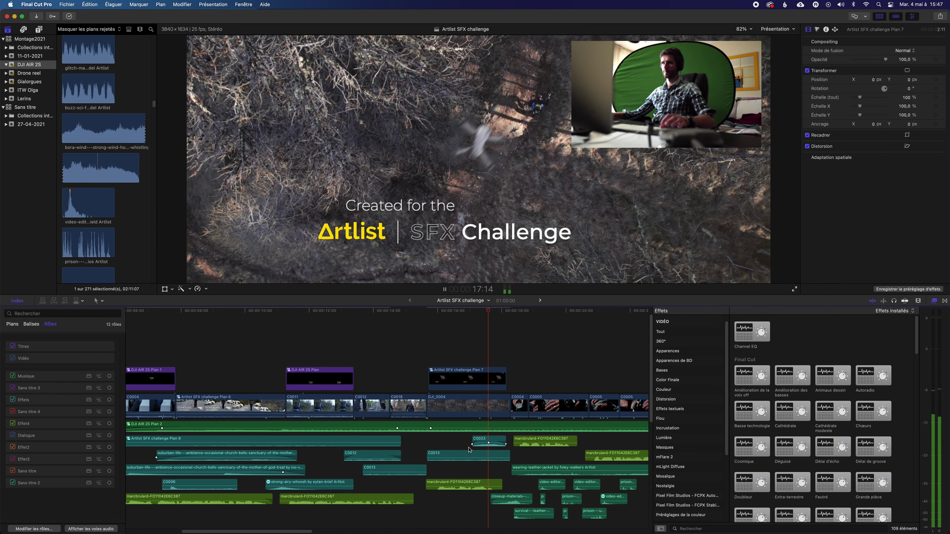
{"action": "left_click", "coordinate": [478, 311]}
{"action": "left_click_drag", "start_coordinate": [477, 311], "coordinate": [491, 309]}
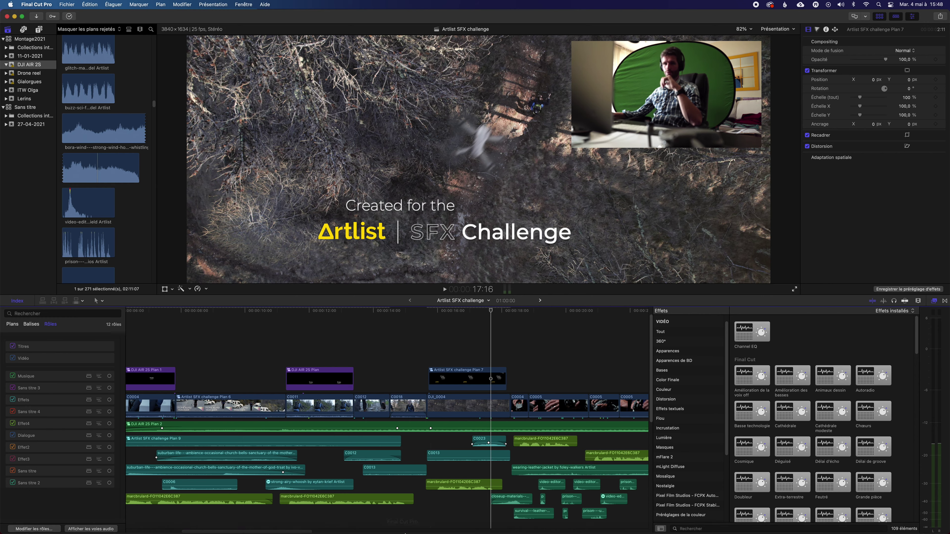
{"action": "left_click", "coordinate": [36, 527]}
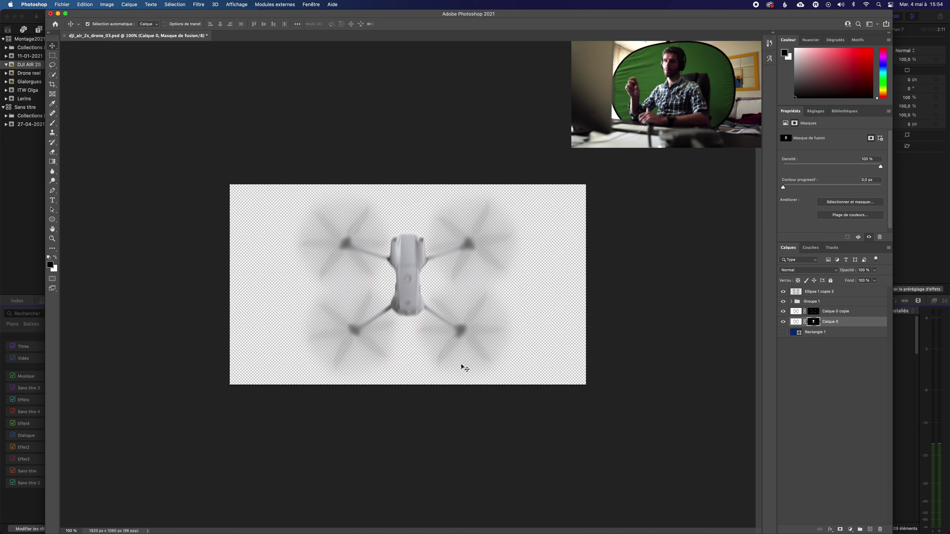
{"action": "left_click", "coordinate": [58, 14]}
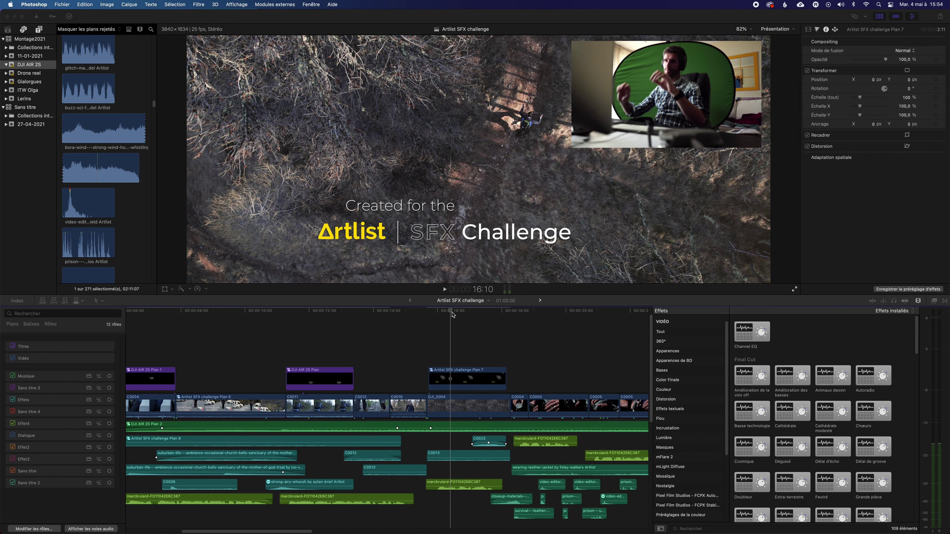
Step: Select the closeup-materials sound at the end of the title shot and play the following drone-handling close-ups to review their sound effects
{"action": "left_click_drag", "start_coordinate": [453, 314], "coordinate": [510, 313]}
{"action": "left_click", "coordinate": [511, 498]}
{"action": "scroll", "coordinate": [368, 312], "scroll_direction": "right", "scroll_amount": 5}
{"action": "mouse_move", "coordinate": [368, 313]}
{"action": "left_mouse_down"}
{"action": "mouse_move", "coordinate": [415, 320]}
{"action": "mouse_move", "coordinate": [377, 322]}
{"action": "left_mouse_up"}
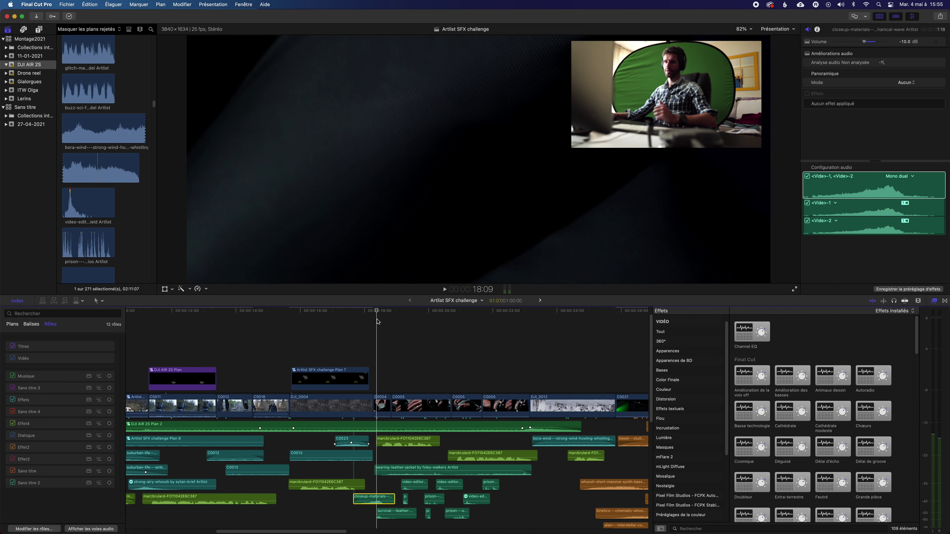
{"action": "key", "text": "space"}
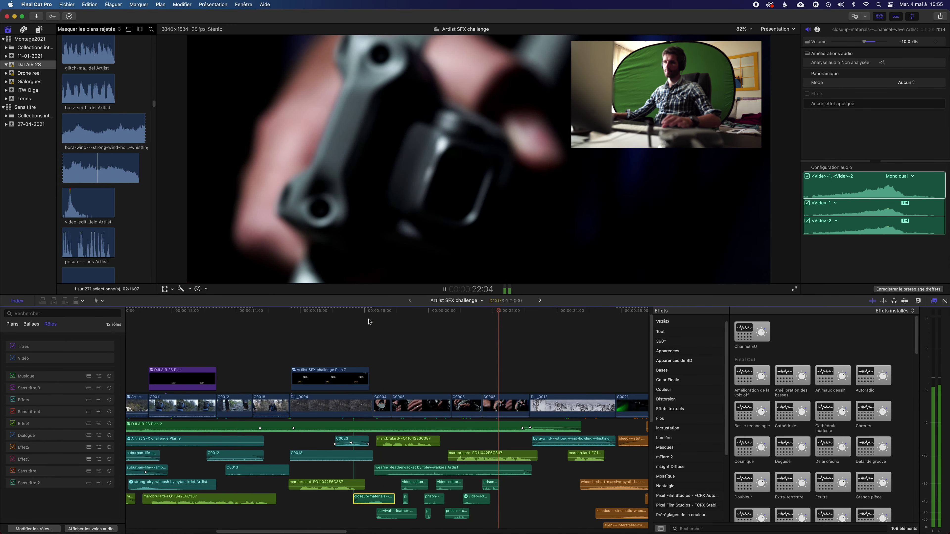
{"action": "key", "text": "space"}
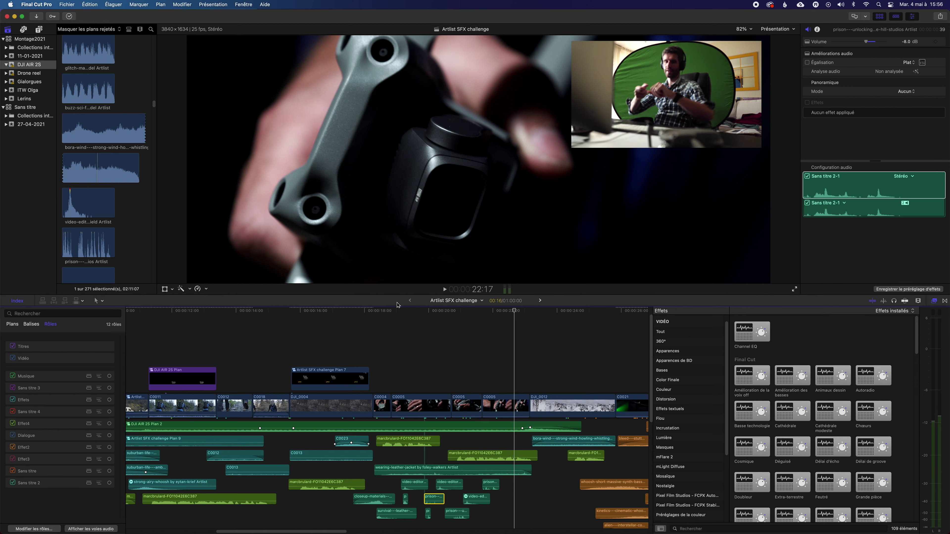
{"action": "left_click", "coordinate": [389, 310]}
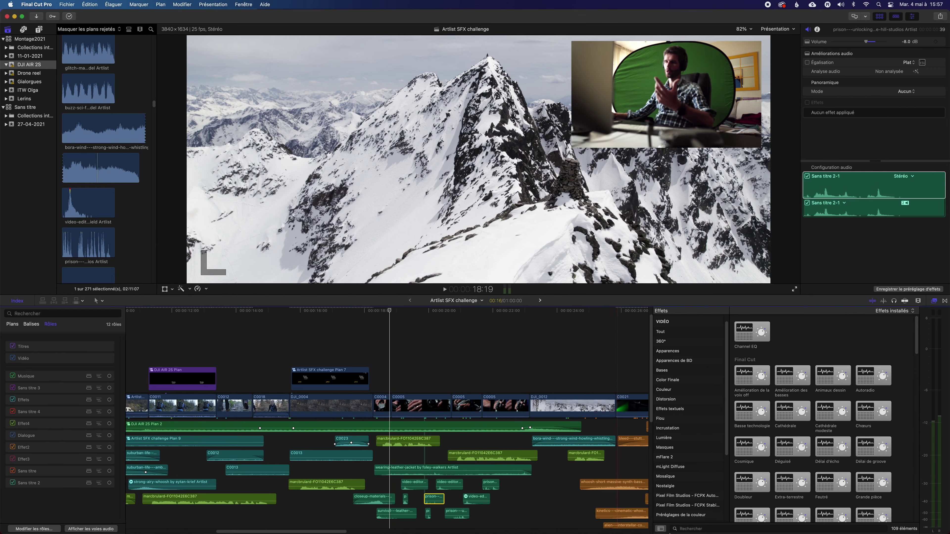
Step: Switch to Google Chrome and search the Artlist sound effects library for "locking"
{"action": "left_click", "coordinate": [382, 529]}
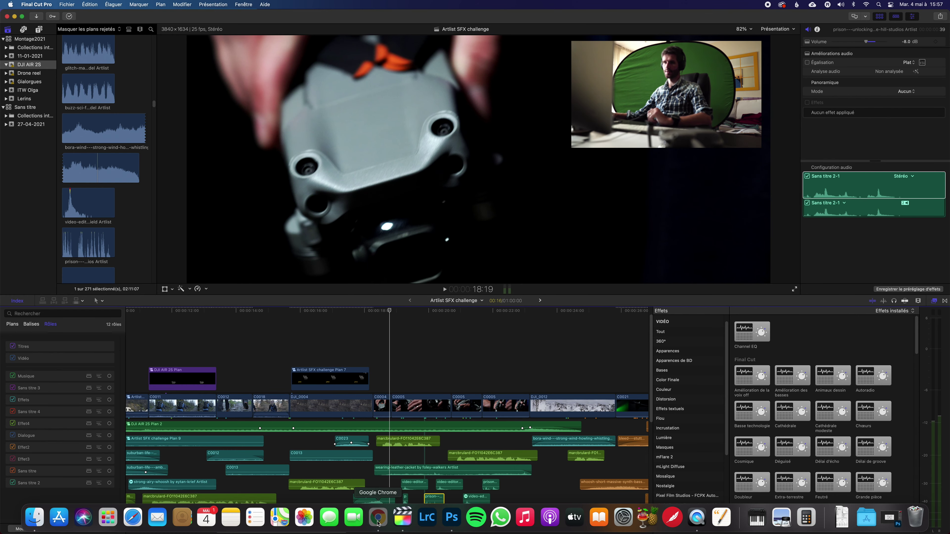
{"action": "left_click", "coordinate": [422, 171]}
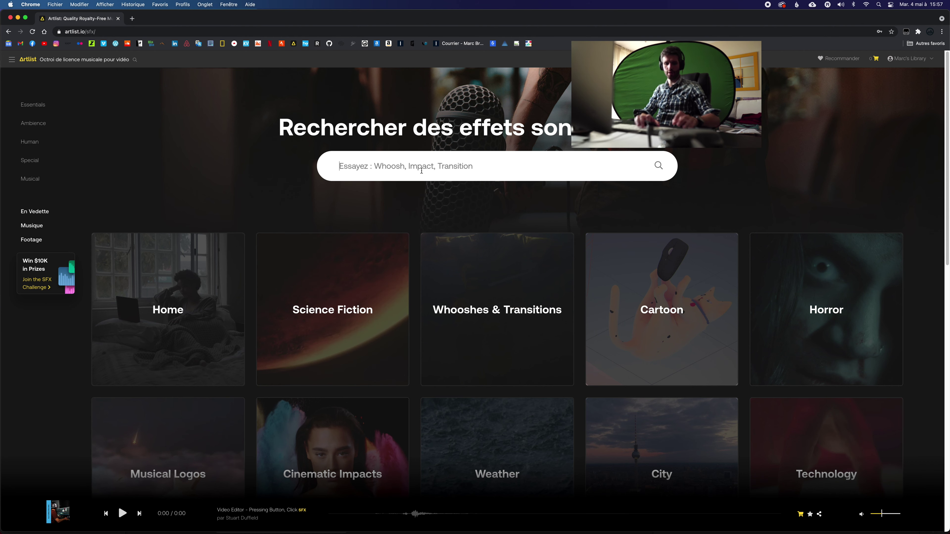
{"action": "type", "text": "locking"}
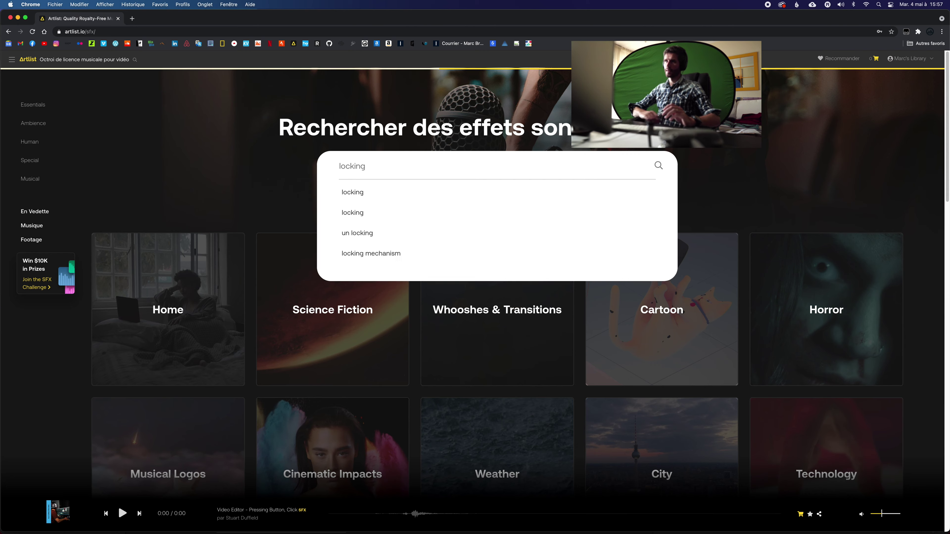
Step: Run the "locking" search, select the Prison – Locking Padlock sound, and view the downloaded sound files around the drone unpack folder in Finder
{"action": "key", "text": "Return"}
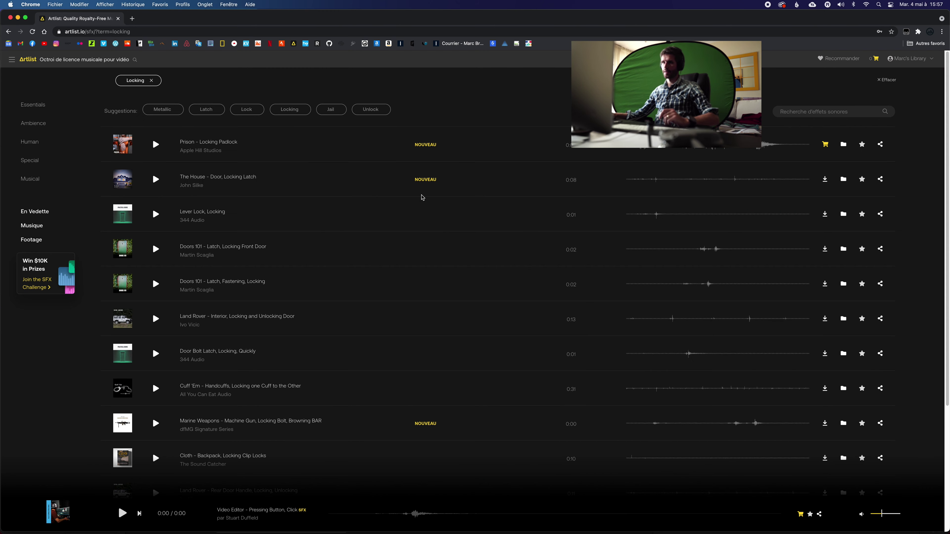
{"action": "left_click", "coordinate": [163, 147]}
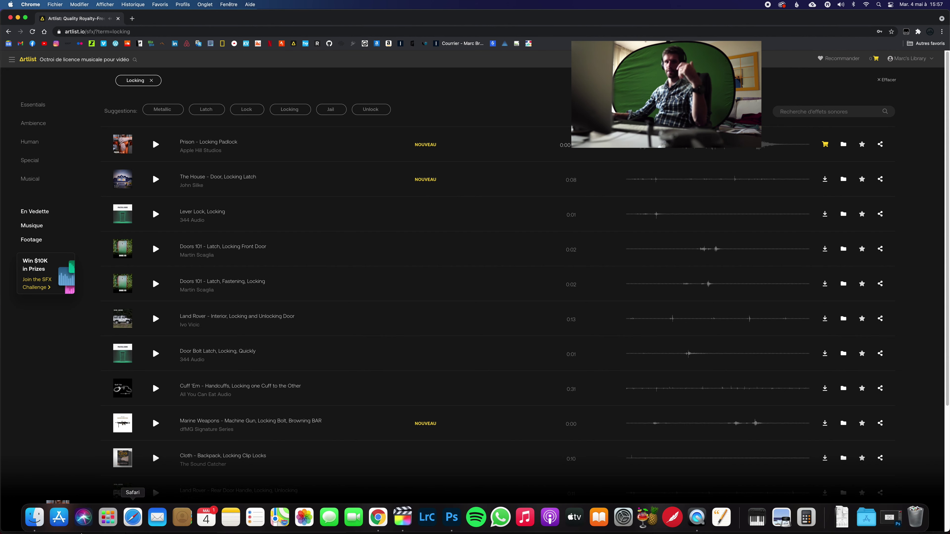
{"action": "left_click", "coordinate": [34, 528]}
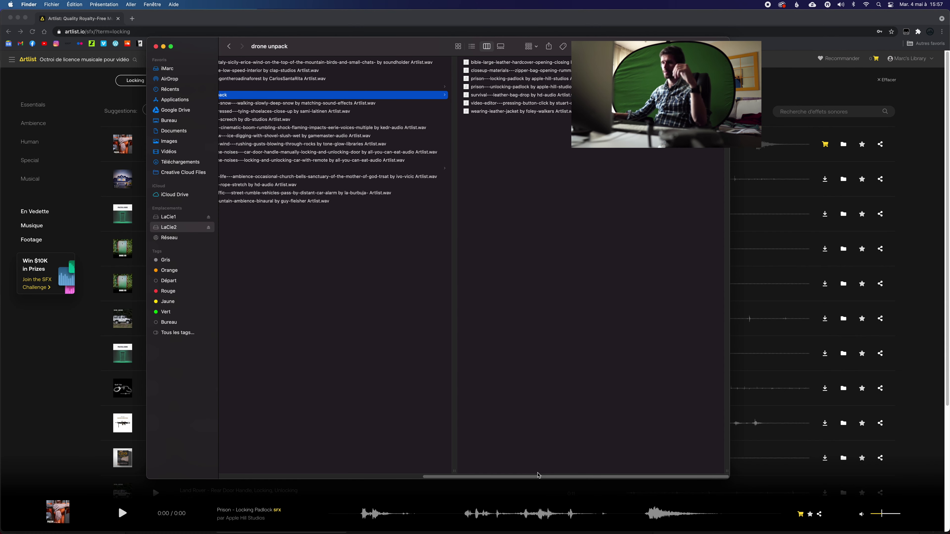
{"action": "scroll", "coordinate": [486, 336], "scroll_direction": "left", "scroll_amount": 5}
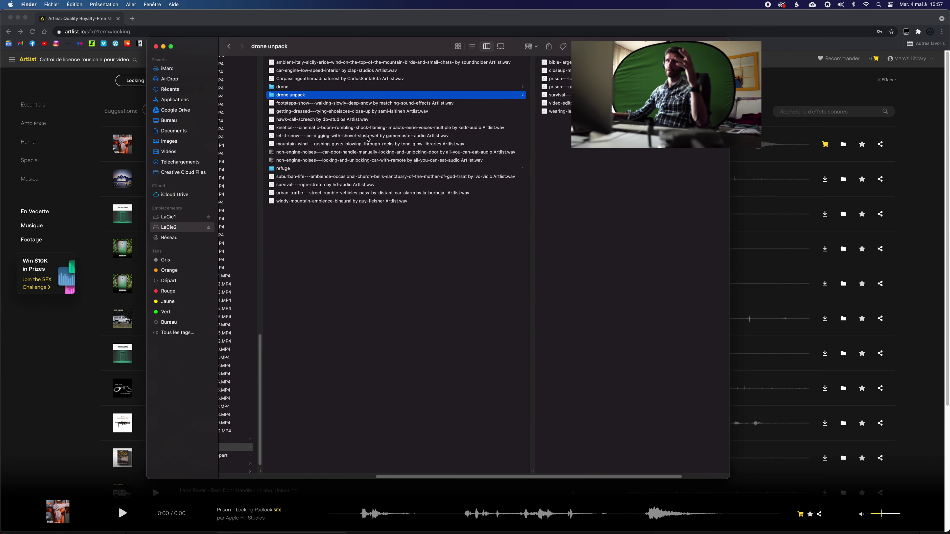
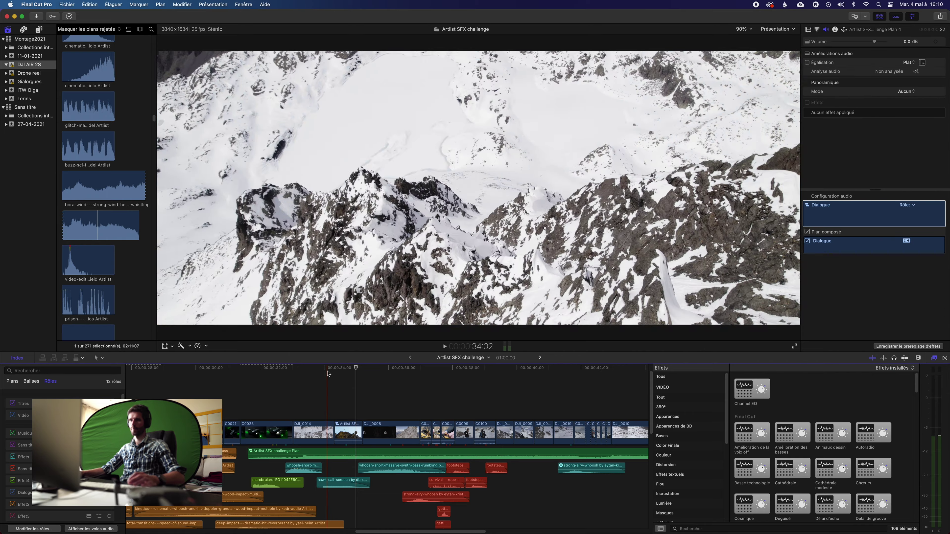
Step: Play the tunnel shot in Final Cut Pro and examine the audio settings of its whoosh-short-massive-synth-bass-rumbling clip
{"action": "left_click_drag", "start_coordinate": [356, 368], "coordinate": [391, 368]}
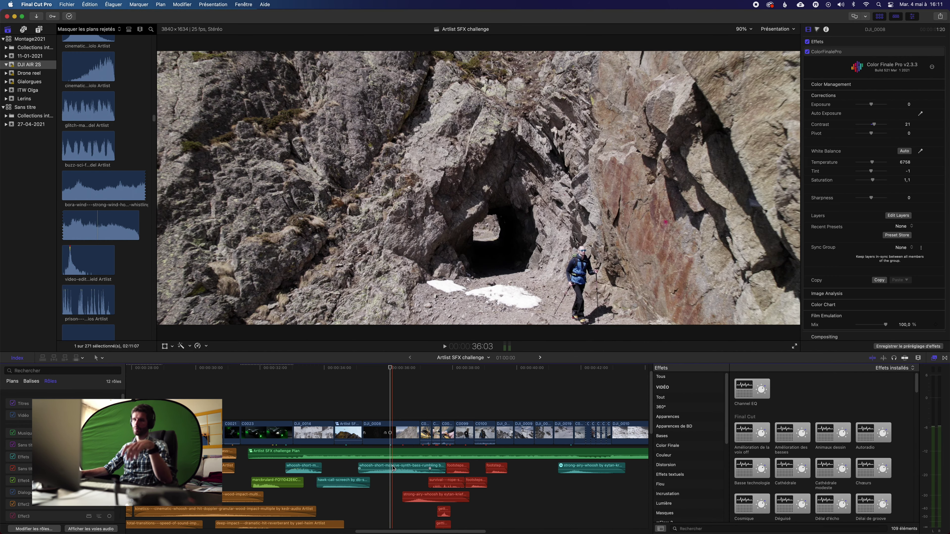
{"action": "left_click", "coordinate": [394, 468]}
{"action": "left_click", "coordinate": [823, 224]}
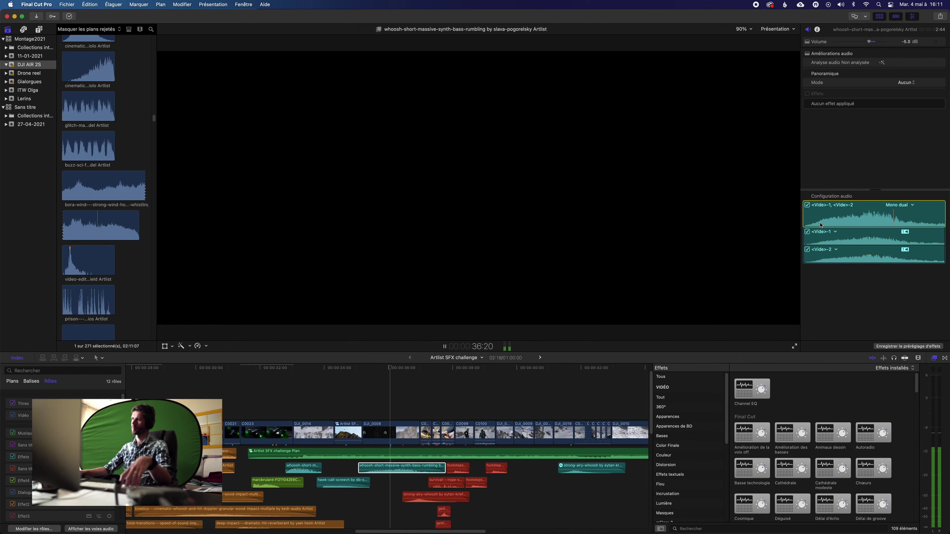
{"action": "left_click", "coordinate": [414, 471]}
Step: Play the shoelace-tying close-ups through to the snow-walking shots to review their layered sound effects
{"action": "left_click_drag", "start_coordinate": [414, 370], "coordinate": [445, 367]}
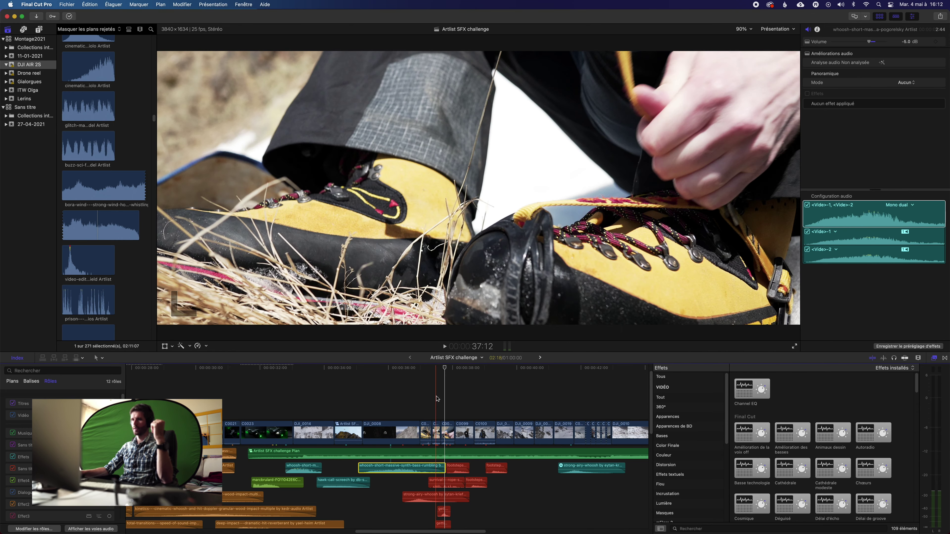
{"action": "scroll", "coordinate": [440, 378], "scroll_direction": "down", "scroll_amount": 3}
{"action": "key", "text": "super+equal"}
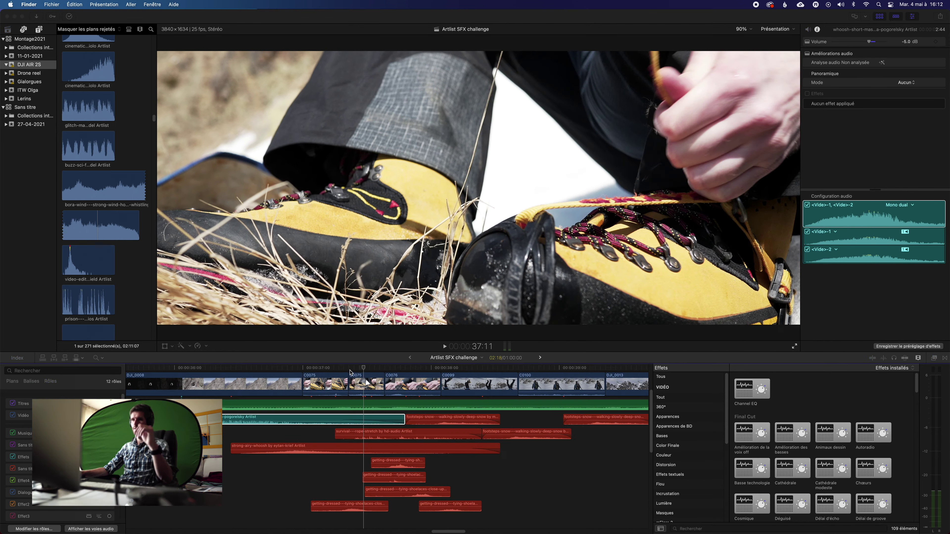
{"action": "left_click", "coordinate": [367, 369]}
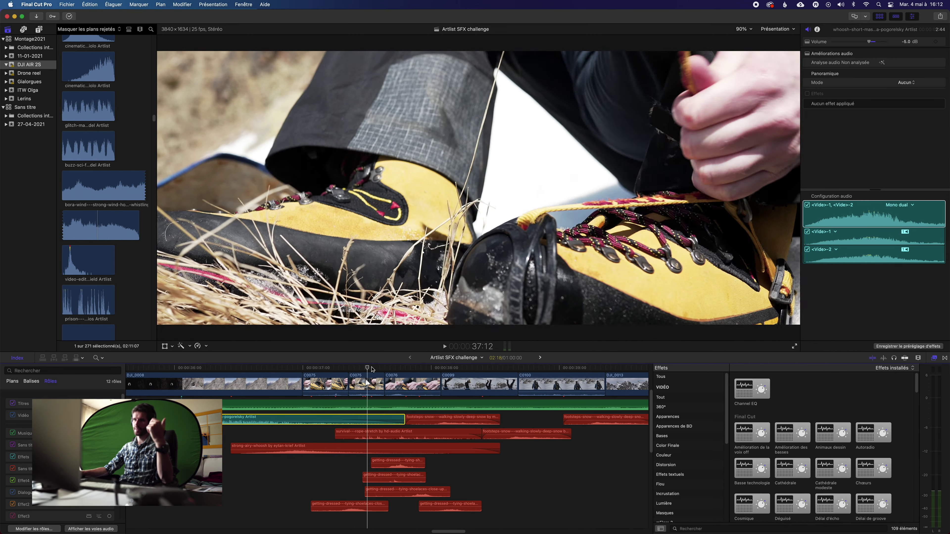
{"action": "left_click", "coordinate": [376, 368]}
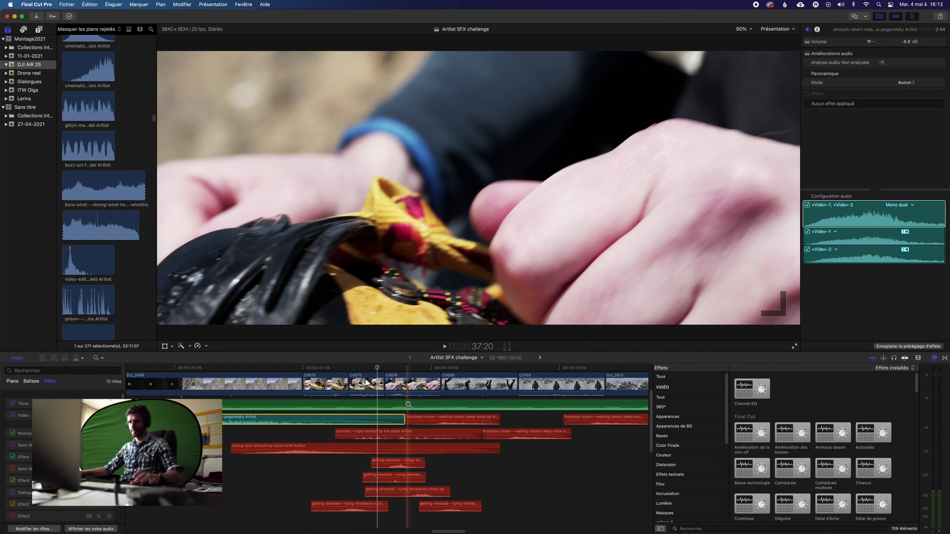
{"action": "left_click", "coordinate": [392, 419]}
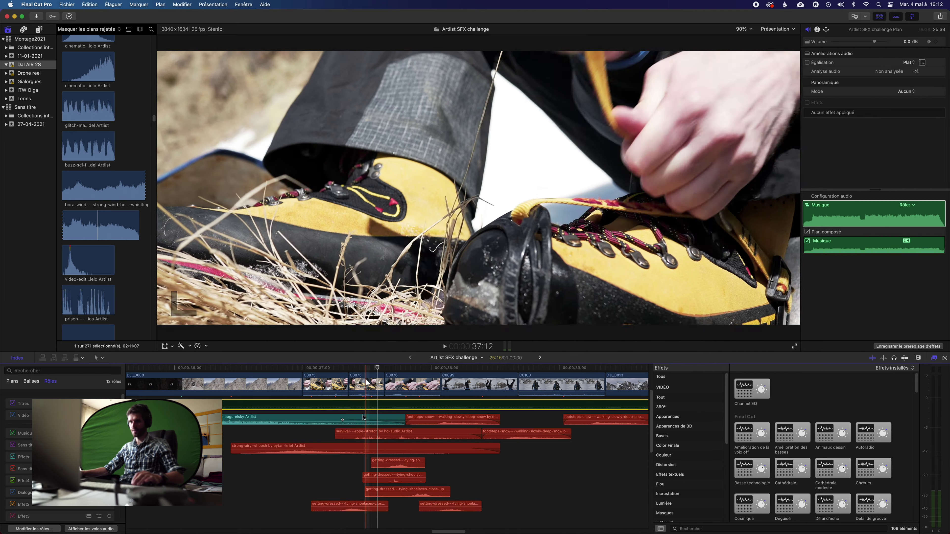
{"action": "key", "text": "space"}
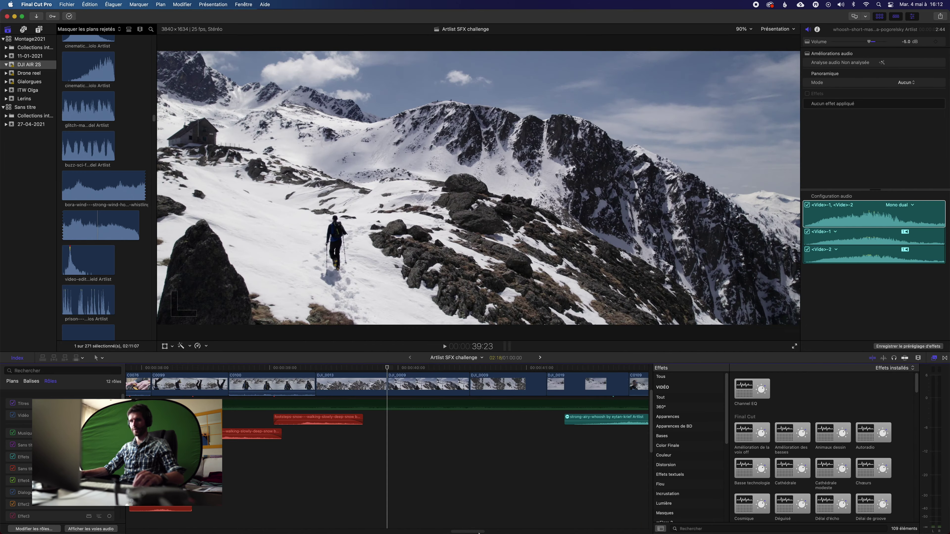
{"action": "key", "text": "space"}
Step: Examine up close the stacked getting-dressed shoelace-tying sounds and the rope-stretch clip beneath the boot close-ups
{"action": "left_click_drag", "start_coordinate": [471, 532], "coordinate": [460, 532]}
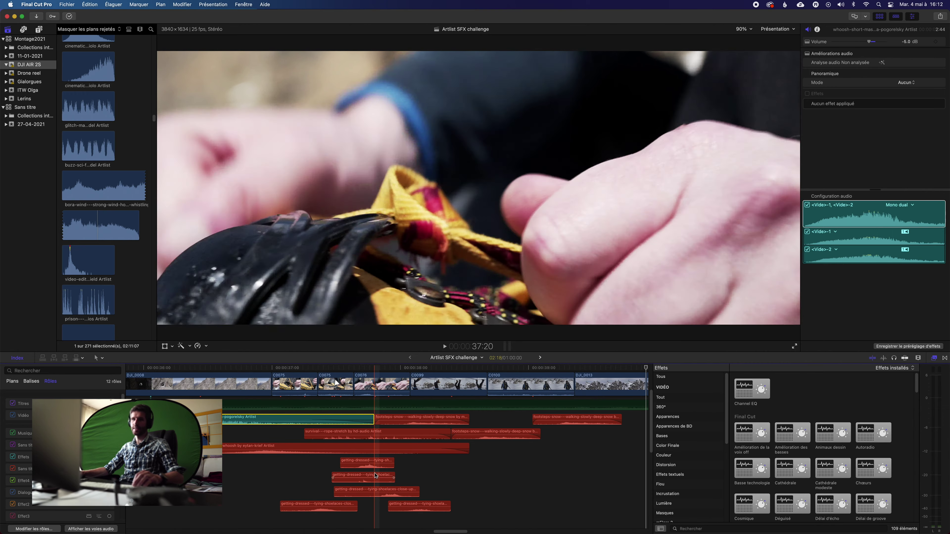
{"action": "key", "text": "z"}
{"action": "left_click", "coordinate": [372, 464]}
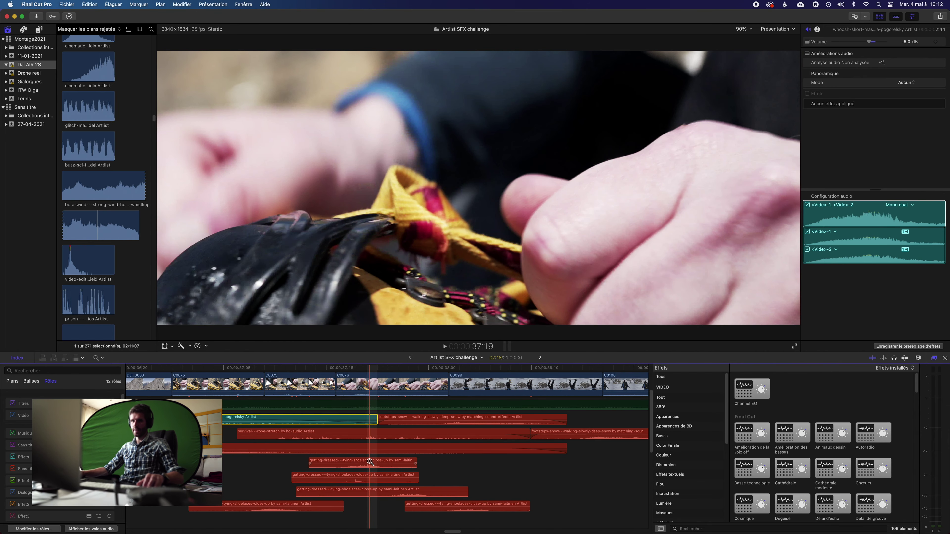
{"action": "key", "text": "a"}
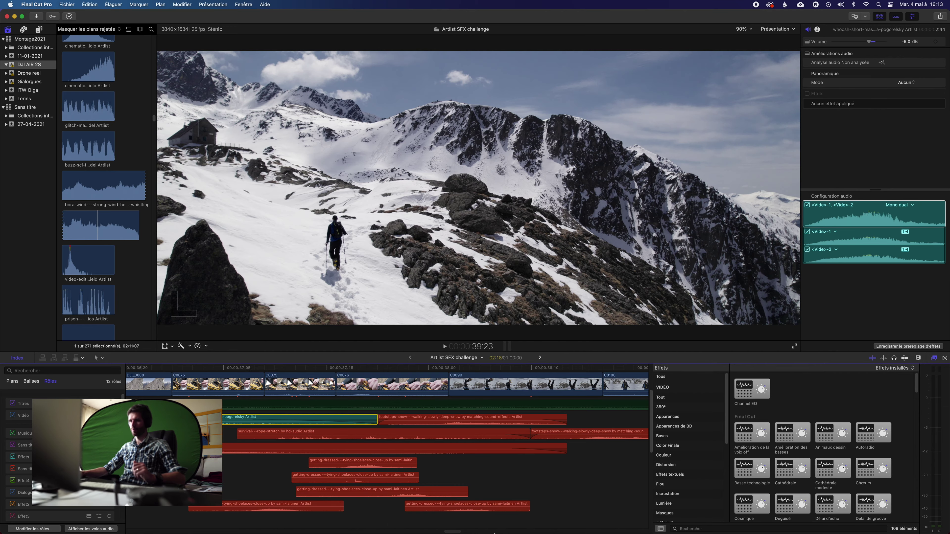
Step: Switch to Google Chrome, clear the Science Fiction and Atmospheres filters, and search the Artlist sound effects for "lacing"
{"action": "mouse_move", "coordinate": [574, 529]}
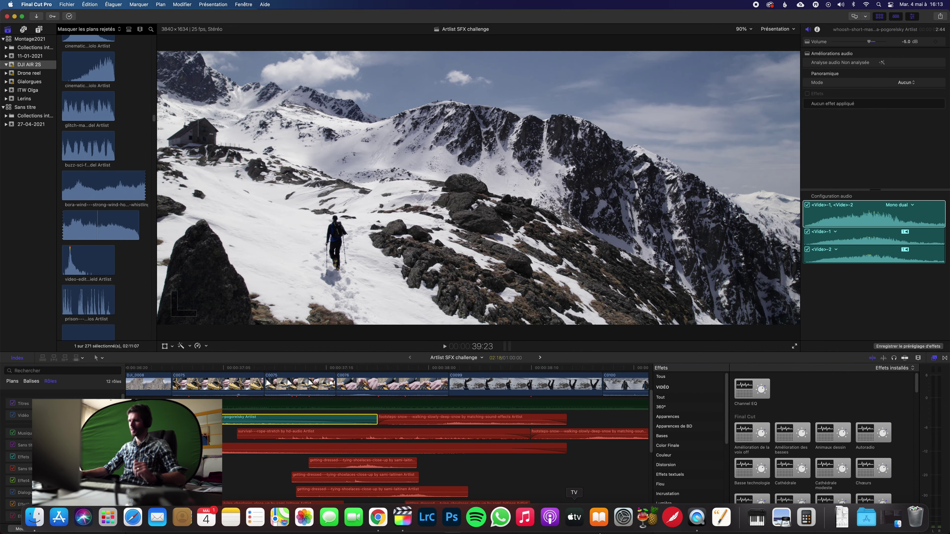
{"action": "left_click", "coordinate": [378, 518]}
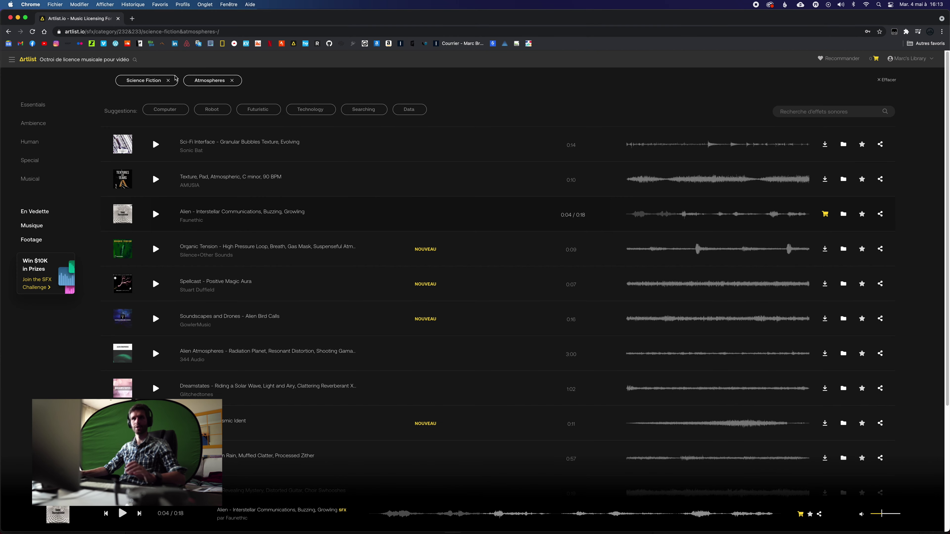
{"action": "left_click", "coordinate": [169, 82]}
{"action": "left_click", "coordinate": [165, 81]}
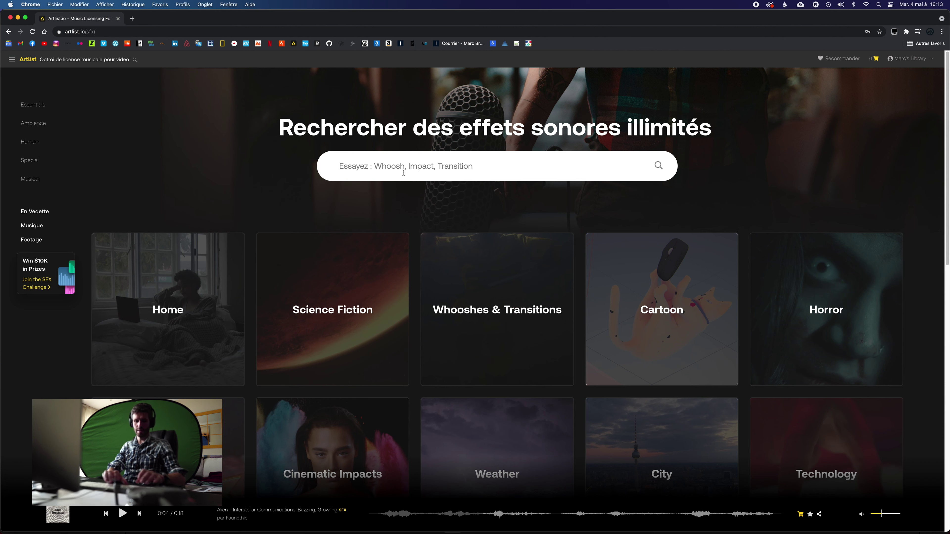
{"action": "type", "text": "lacing"}
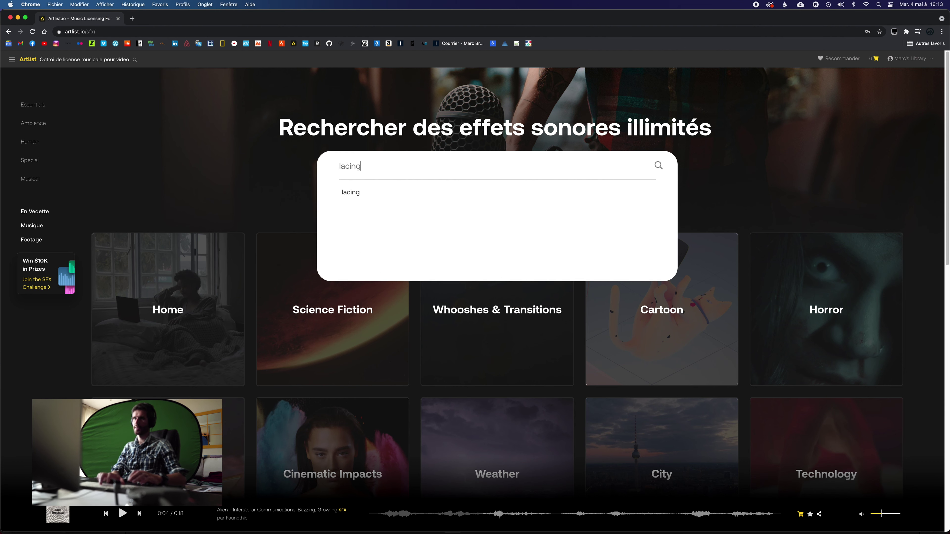
{"action": "key", "text": "Return"}
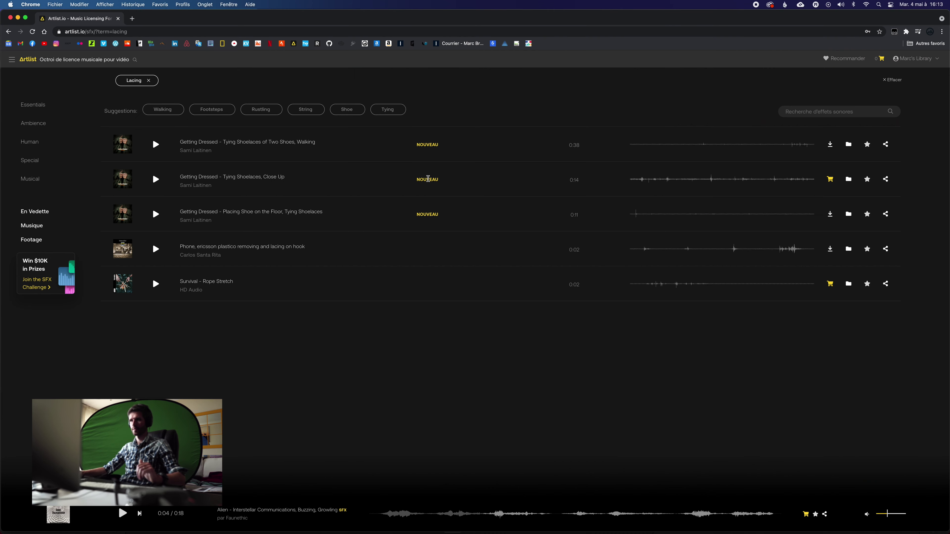
Step: Preview the Getting Dressed – Tying Shoelaces, Close Up sound and switch back to Final Cut Pro
{"action": "left_click", "coordinate": [683, 181]}
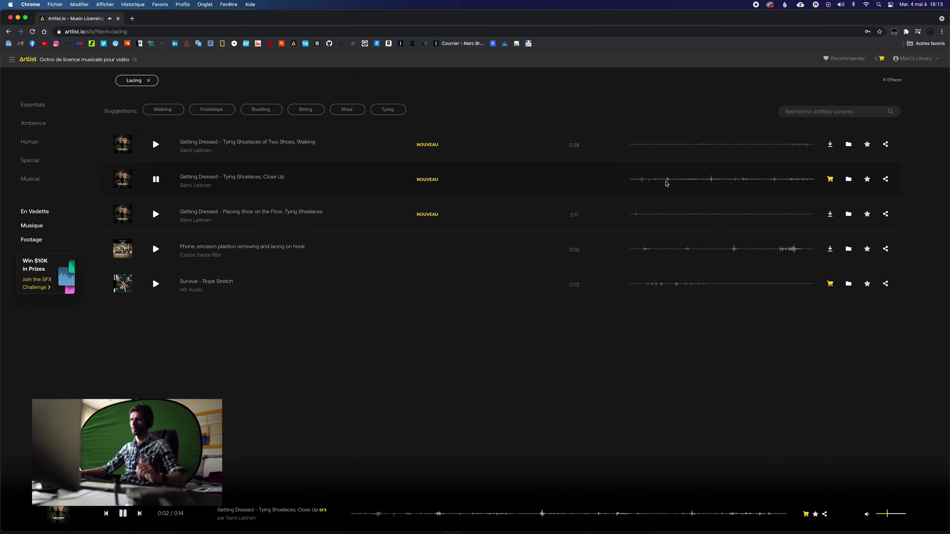
{"action": "key", "text": "space"}
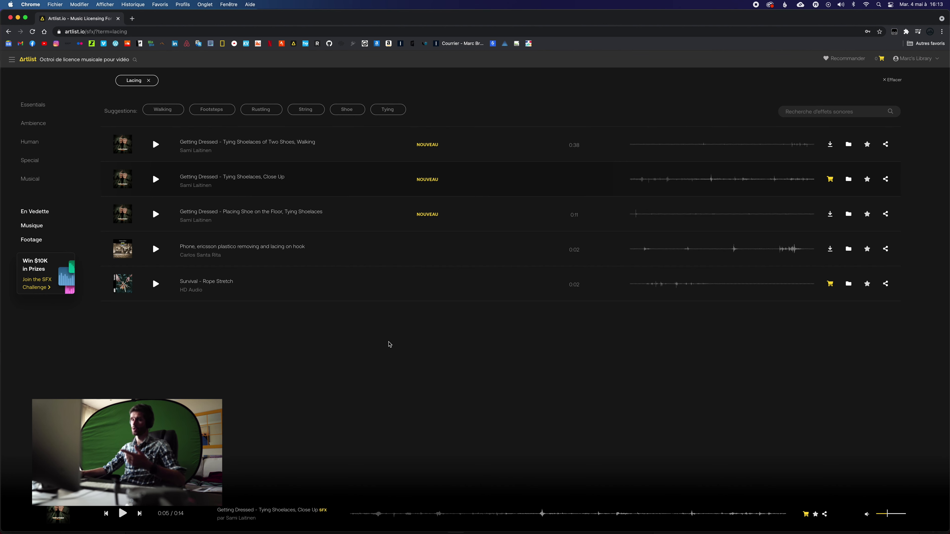
{"action": "mouse_move", "coordinate": [371, 531]}
{"action": "left_click", "coordinate": [403, 517]}
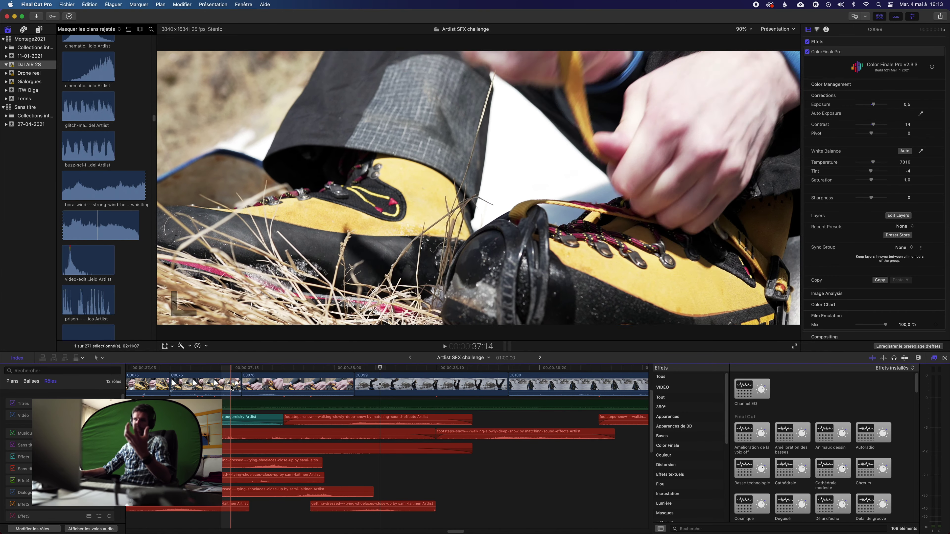
Step: Look through the footsteps-snow sounds under the hiking shots and the strong-airy-whoosh clip, up to the C0084 doorway shot
{"action": "scroll", "coordinate": [427, 465], "scroll_direction": "right", "scroll_amount": 5}
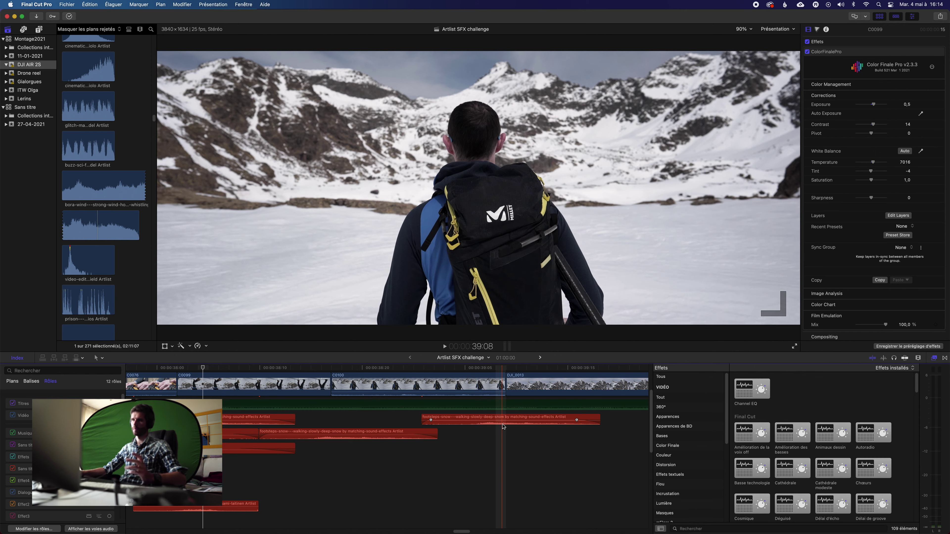
{"action": "left_click_drag", "start_coordinate": [463, 532], "coordinate": [477, 531]}
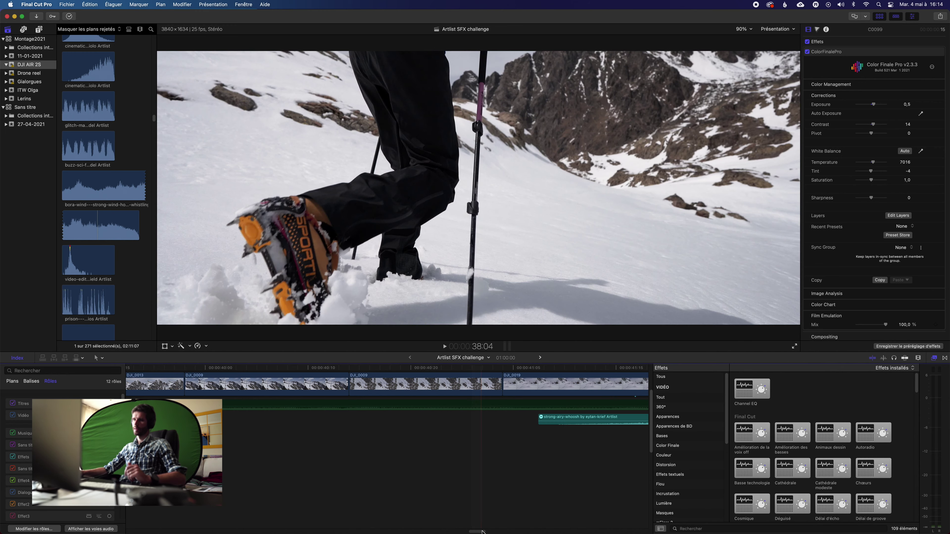
{"action": "scroll", "coordinate": [486, 494], "scroll_direction": "right", "scroll_amount": 10}
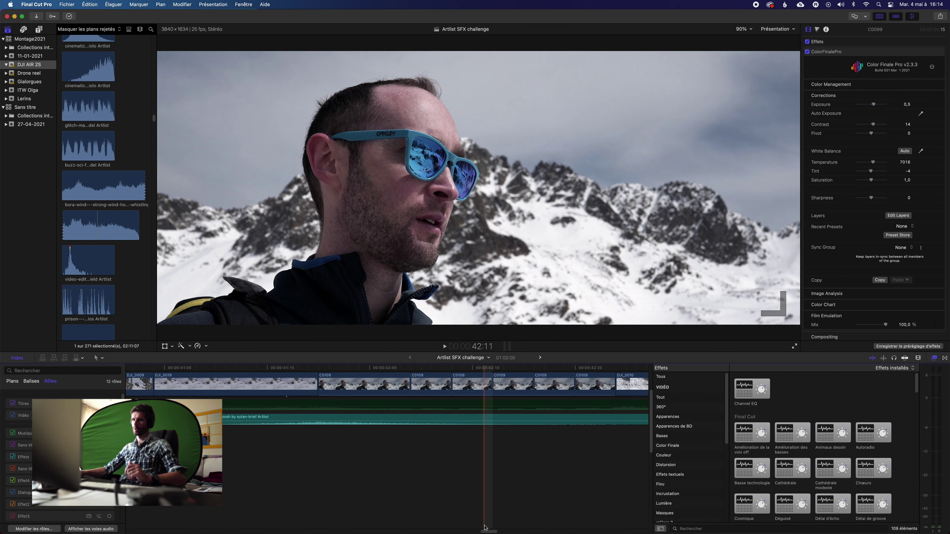
{"action": "scroll", "coordinate": [486, 486], "scroll_direction": "right", "scroll_amount": 10}
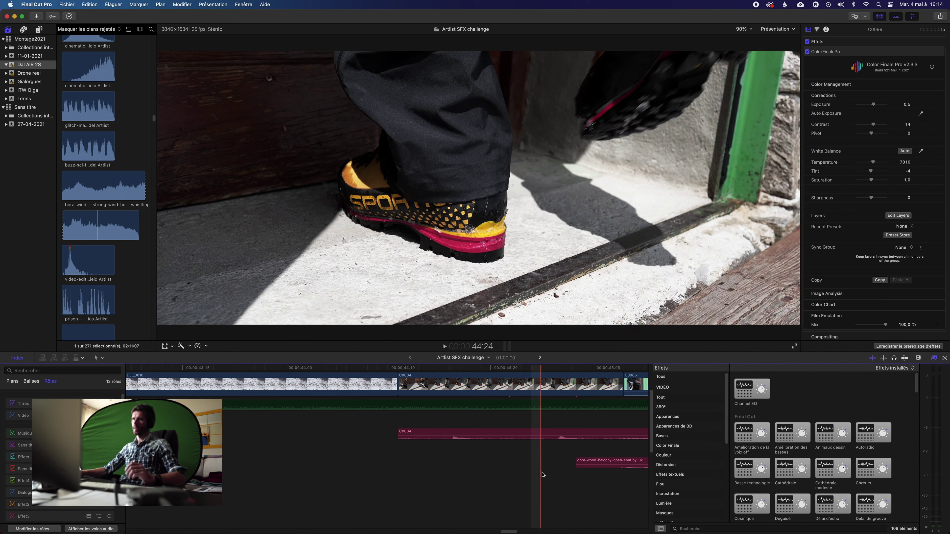
Step: Play the C0084 boot shot at the doorway to review its recorded sound and the layered door effects
{"action": "key", "text": "super+minus"}
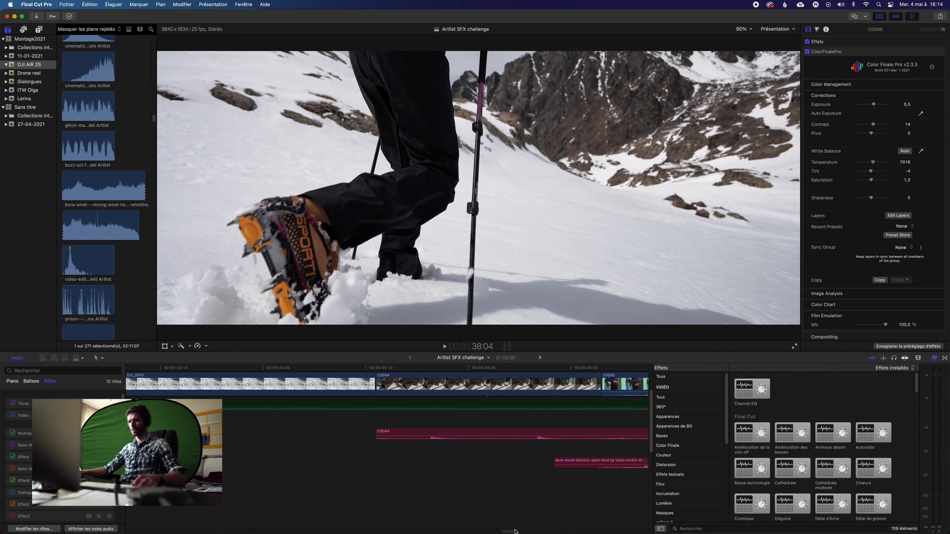
{"action": "key", "text": "z"}
{"action": "key", "text": "a"}
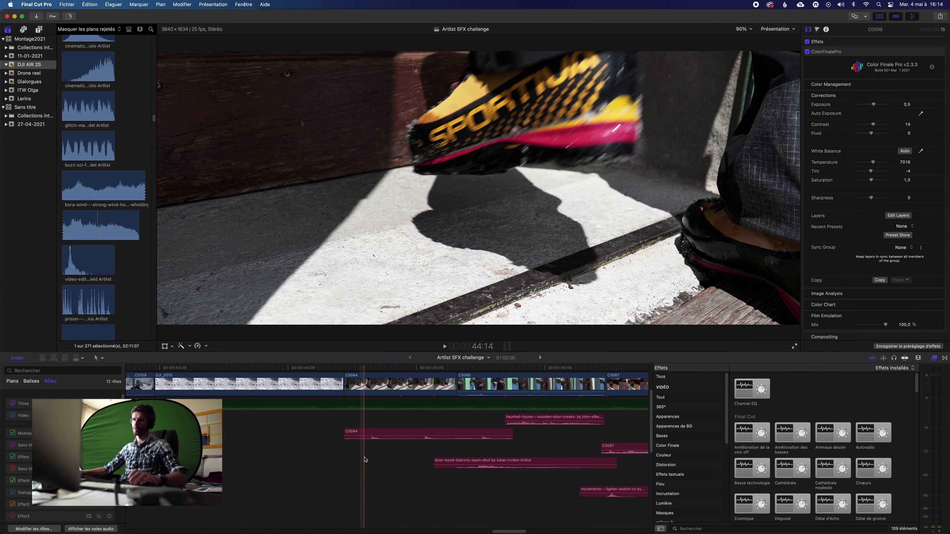
{"action": "key", "text": "space"}
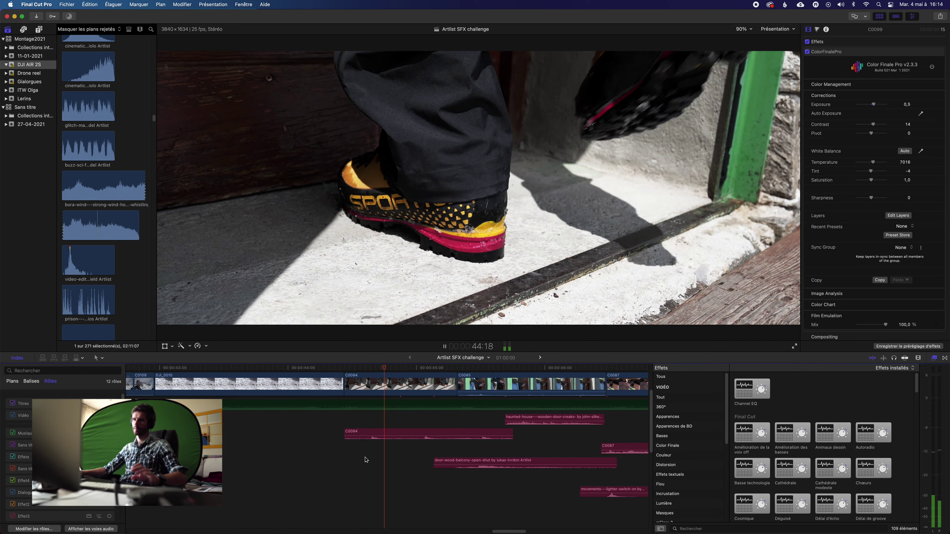
{"action": "key", "text": "space"}
Step: Select the lighter-switch-on sound under the stove shot and examine the following metal-pot-lid and water-pouring effects
{"action": "left_click_drag", "start_coordinate": [507, 530], "coordinate": [521, 530]}
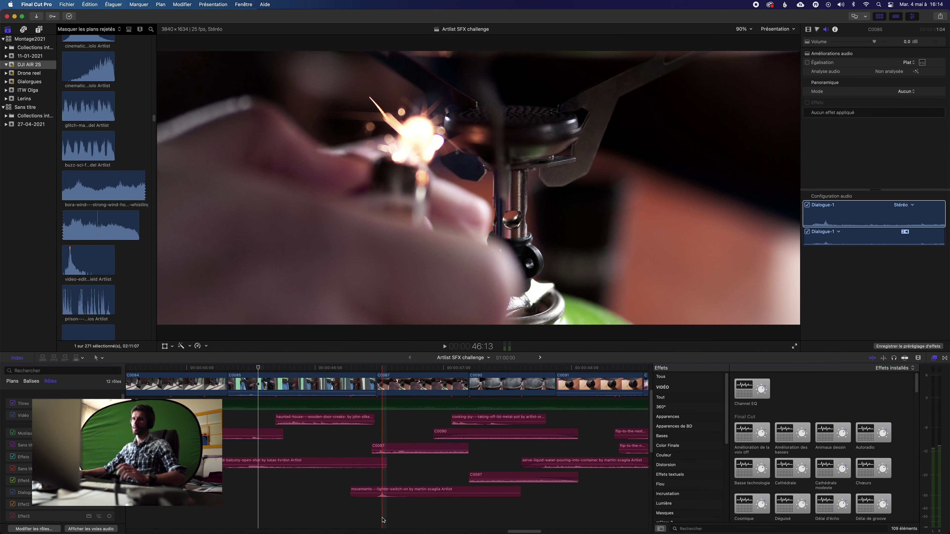
{"action": "left_click", "coordinate": [379, 493]}
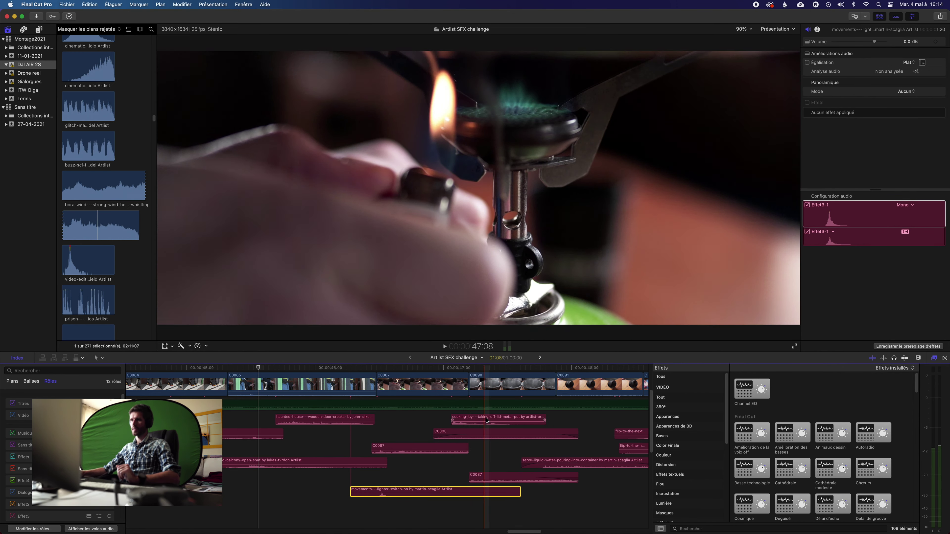
{"action": "left_click_drag", "start_coordinate": [483, 420], "coordinate": [482, 419]}
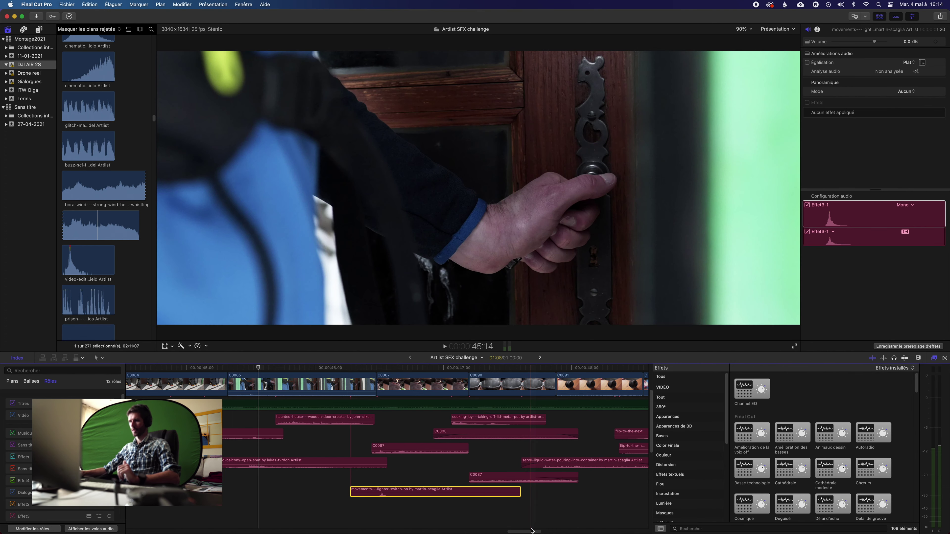
{"action": "left_click_drag", "start_coordinate": [532, 531], "coordinate": [543, 531]}
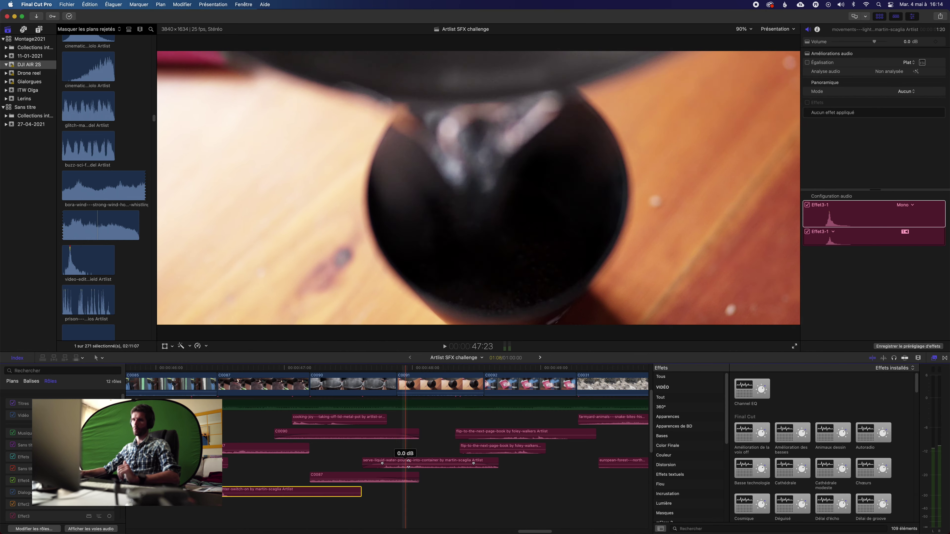
Step: Look through the water-pouring, page-flip and snake-hiss sounds up to the bird shot in the Artlist SFX challenge Plan 8 clip
{"action": "left_click", "coordinate": [435, 464]}
{"action": "scroll", "coordinate": [490, 484], "scroll_direction": "right", "scroll_amount": 4}
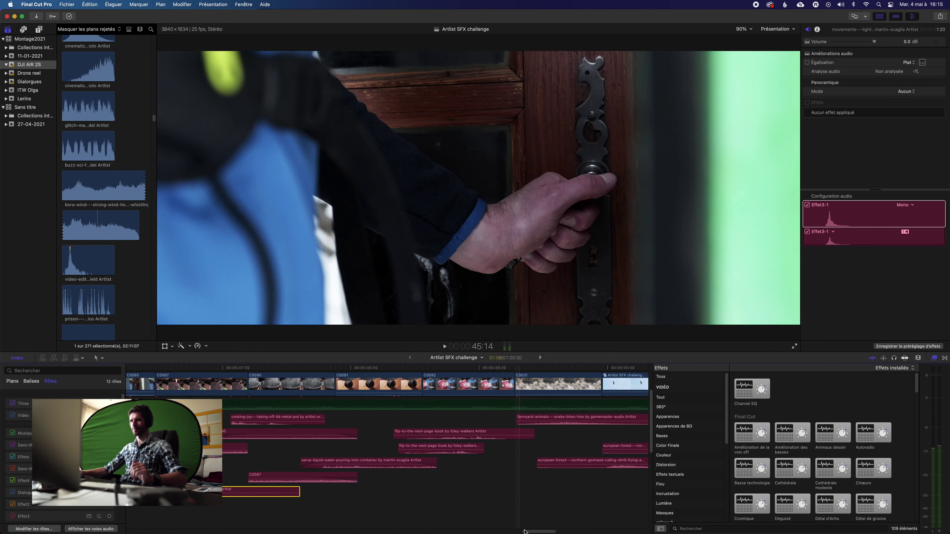
{"action": "left_click_drag", "start_coordinate": [528, 531], "coordinate": [541, 531]}
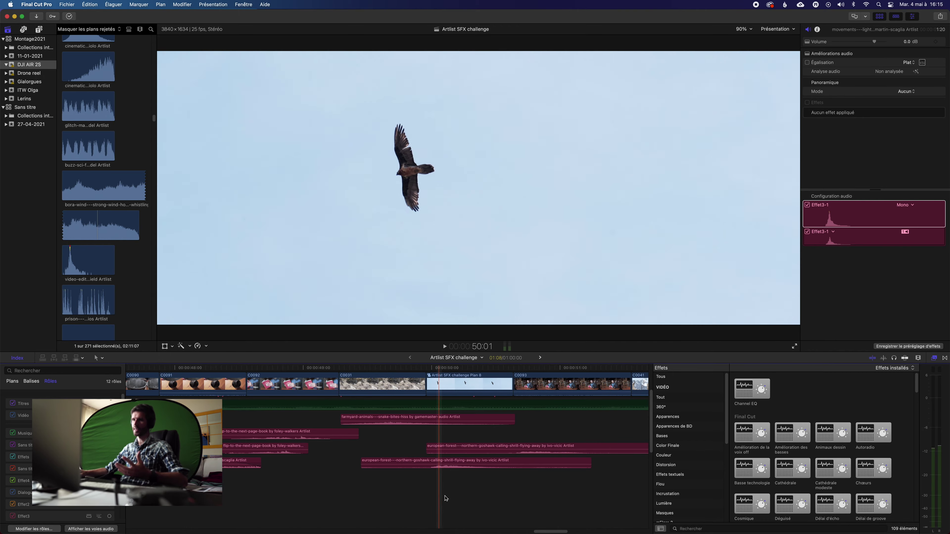
Step: Select the two northern-goshawk-calling clips under the bird shot and examine how they overlap the following shots
{"action": "left_click", "coordinate": [443, 434]}
{"action": "scroll", "coordinate": [350, 430], "scroll_direction": "right", "scroll_amount": 3}
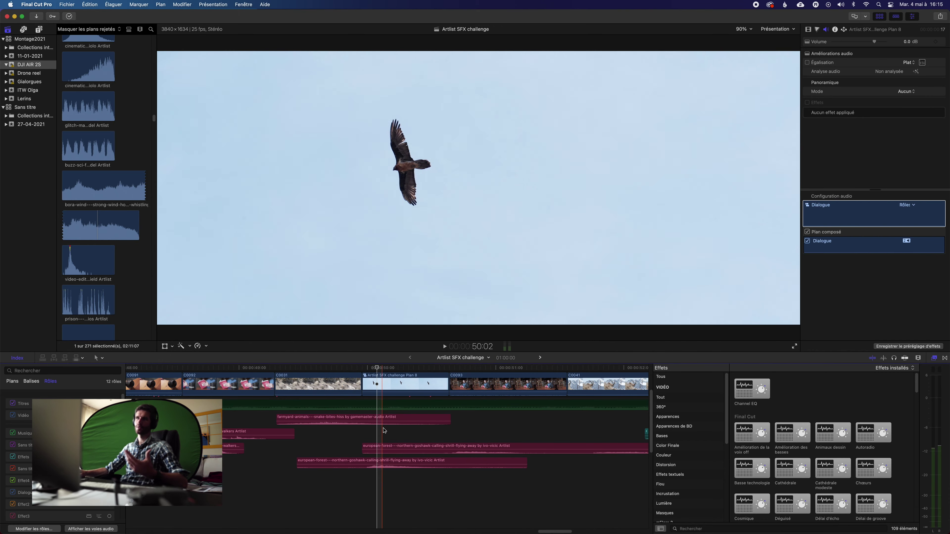
{"action": "left_click_drag", "start_coordinate": [389, 437], "coordinate": [391, 464]}
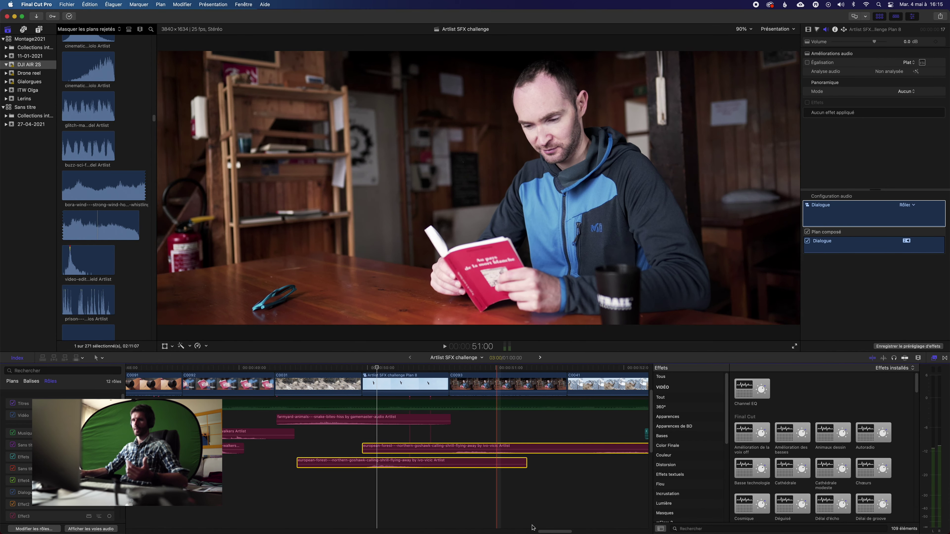
{"action": "left_click_drag", "start_coordinate": [552, 531], "coordinate": [561, 532]}
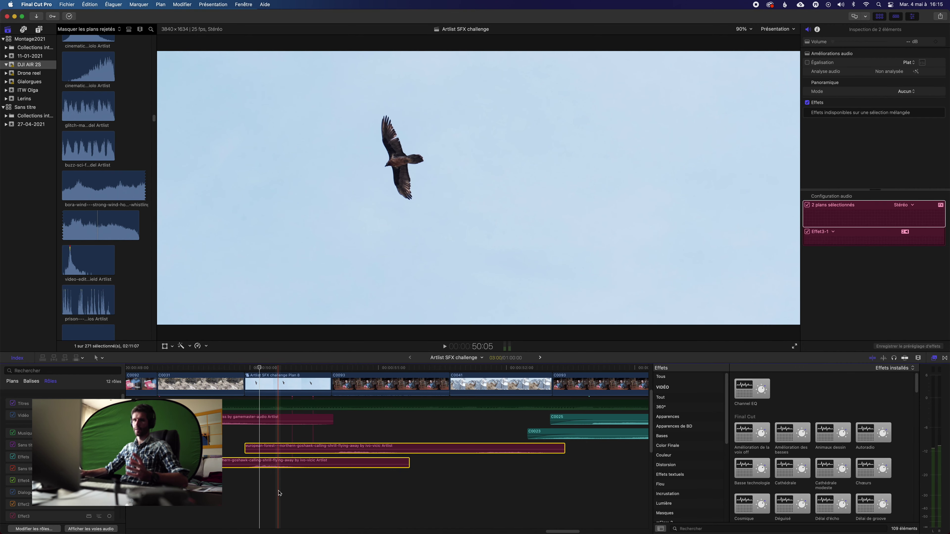
{"action": "left_click", "coordinate": [279, 491]}
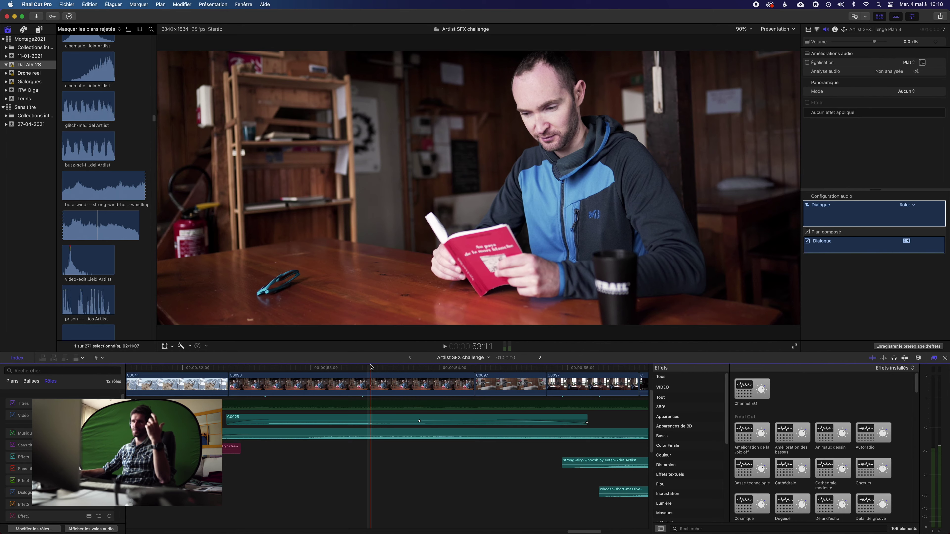
Step: Scrub from the book-reading shot through the C0097 drone shots to the C0095 table shot to review the layered drone and whoosh sounds
{"action": "left_click_drag", "start_coordinate": [371, 366], "coordinate": [498, 370]}
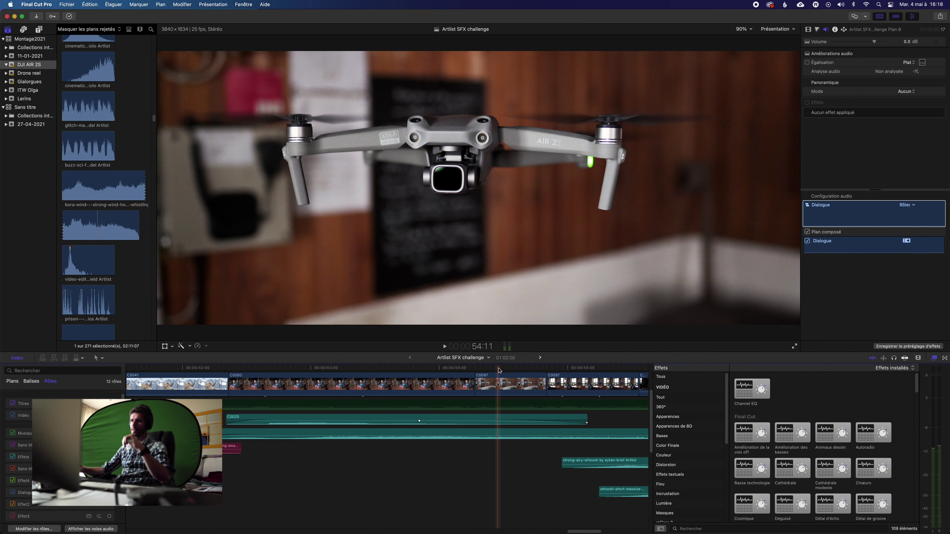
{"action": "scroll", "coordinate": [499, 371], "scroll_direction": "right", "scroll_amount": 5}
{"action": "left_click", "coordinate": [390, 371]}
{"action": "left_click_drag", "start_coordinate": [391, 371], "coordinate": [536, 371]}
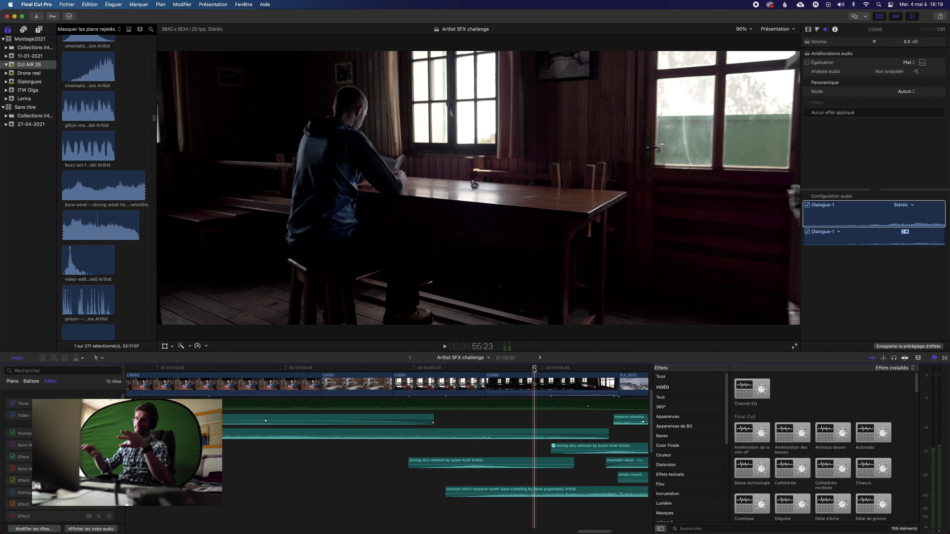
Step: Review the sound layers around the cut to the DJI_0012 mountain shot and select the strong-airy-whoosh clip that starts before it
{"action": "left_click_drag", "start_coordinate": [534, 369], "coordinate": [439, 371]}
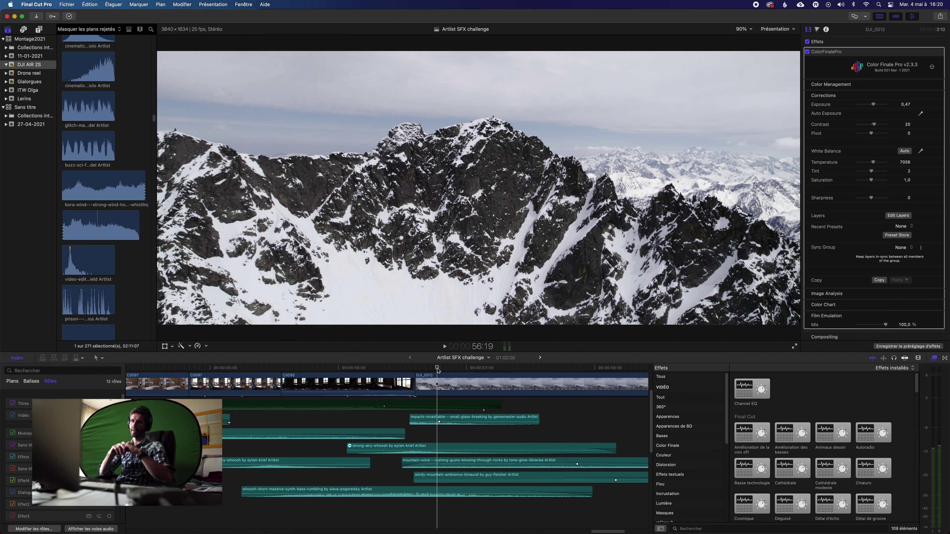
{"action": "left_click_drag", "start_coordinate": [437, 370], "coordinate": [328, 404]}
{"action": "left_click", "coordinate": [250, 461]}
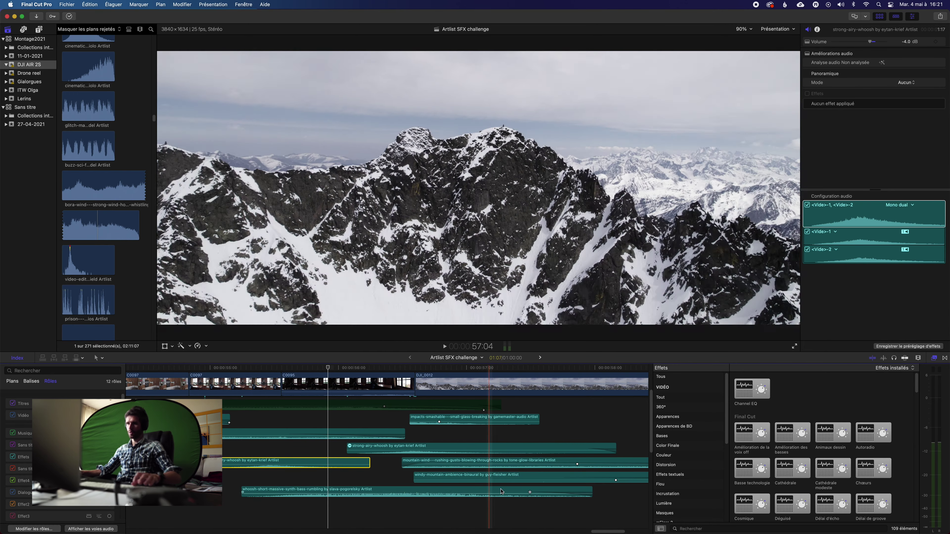
Step: Show a wider stretch of the timeline and play the edit from around the C0084 boot shot at the doorway
{"action": "key", "text": "z"}
{"action": "left_click", "coordinate": [441, 455], "text": "alt"}
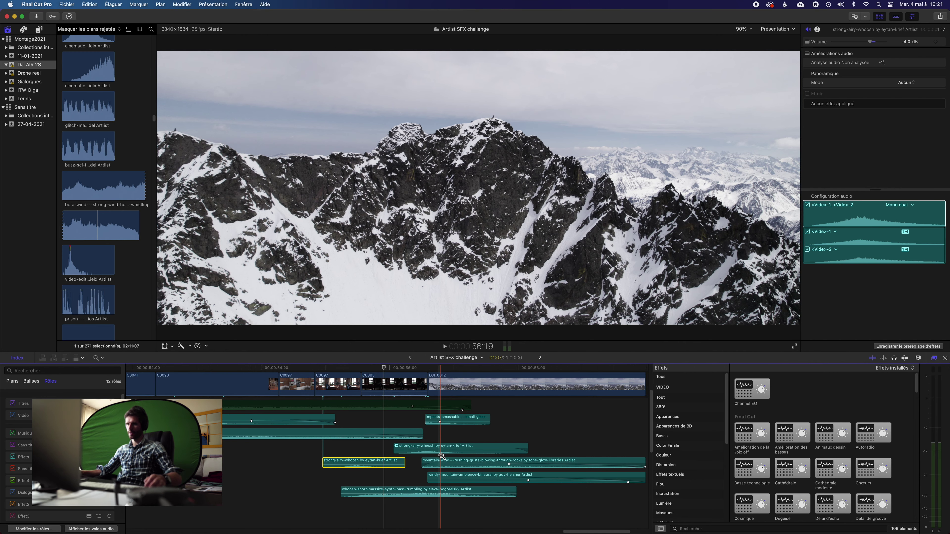
{"action": "key", "text": "a"}
{"action": "left_click_drag", "start_coordinate": [573, 531], "coordinate": [472, 531]}
{"action": "key", "text": "space"}
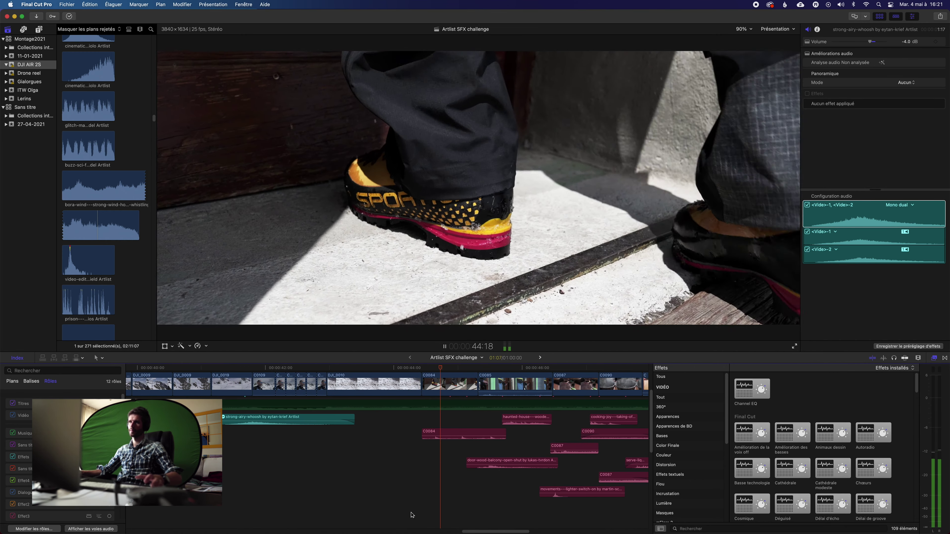